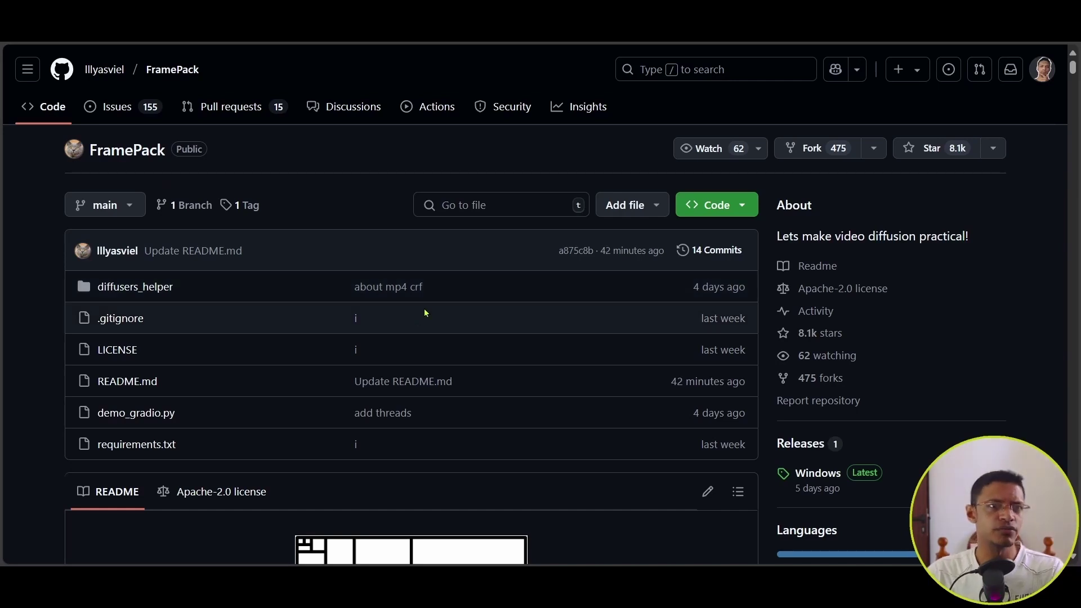
# Scroll past the FramePack file list to the README's logo and project description
pyautogui.scroll(-5, 426, 313)
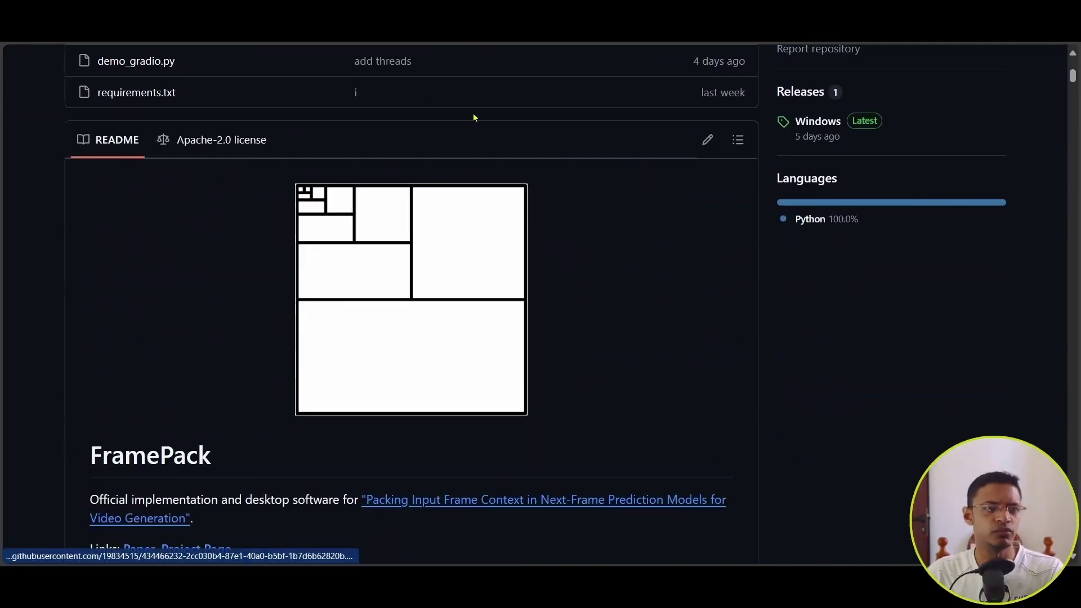
pyautogui.scroll(-1, 558, 381)
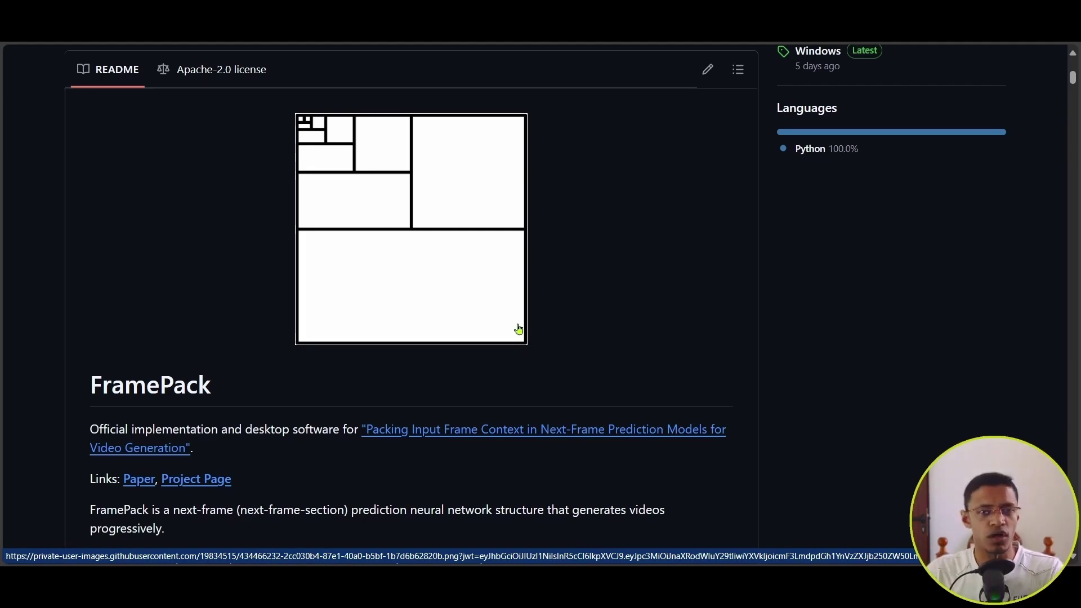
# Highlight the Notes paragraph about fake websites, then enlarge the page text with Ctrl+Plus
pyautogui.scroll(-10, 509, 338)
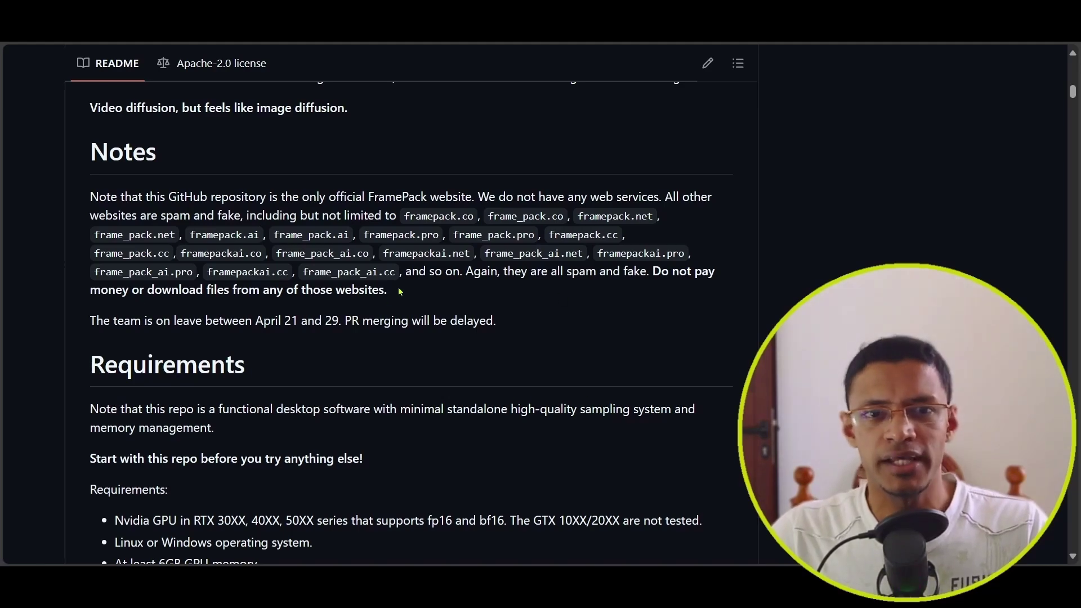
pyautogui.moveTo(418, 291); pyautogui.dragTo(2, 198)
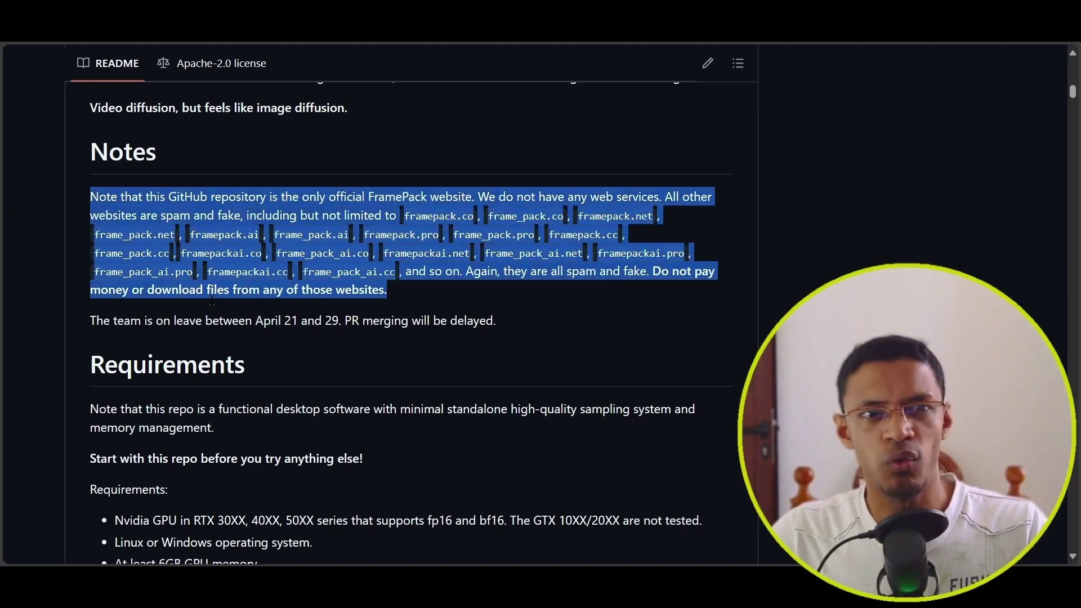
pyautogui.click(520, 400)
pyautogui.hotkey('ctrl', '+')
pyautogui.hotkey('ctrl', '+')
pyautogui.hotkey('ctrl', '+')
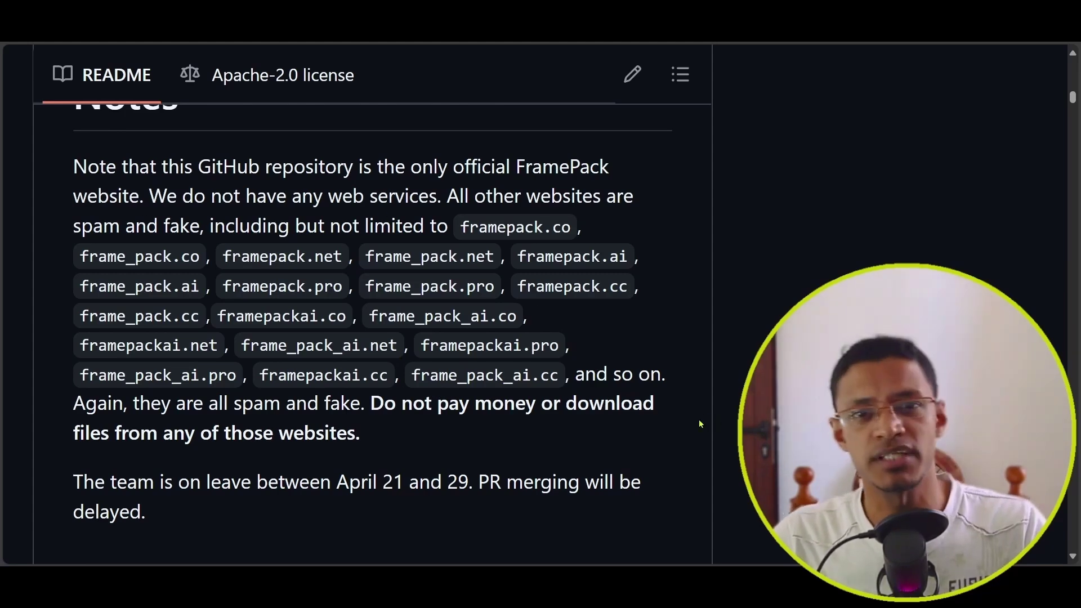
# Highlight the spam remark and the bold warning sentence about fake FramePack websites
pyautogui.moveTo(78, 228); pyautogui.dragTo(214, 227)
pyautogui.click(670, 460)
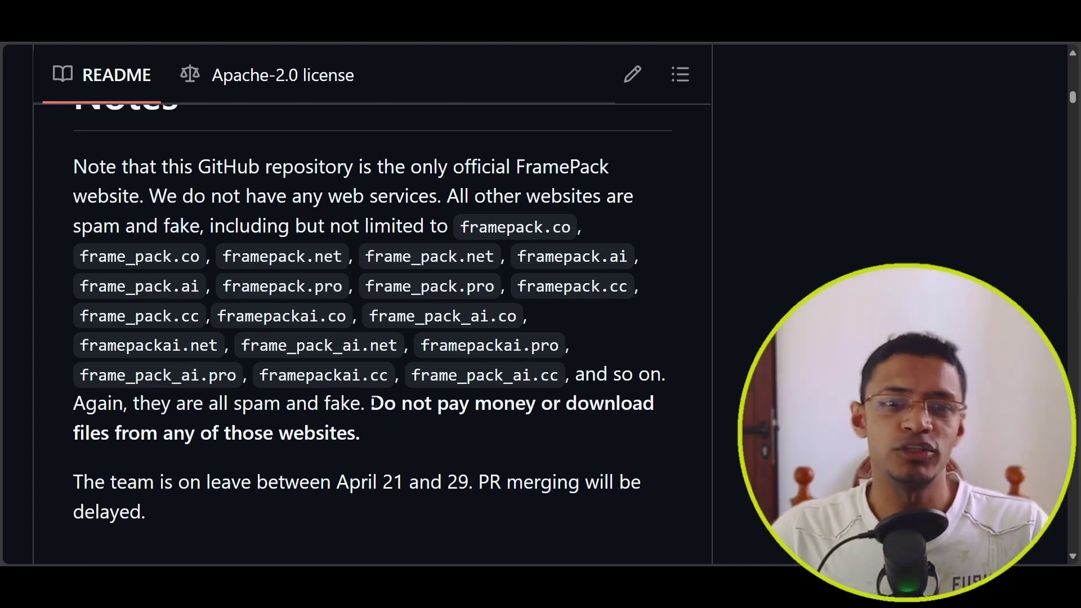
pyautogui.moveTo(371, 403); pyautogui.dragTo(654, 405)
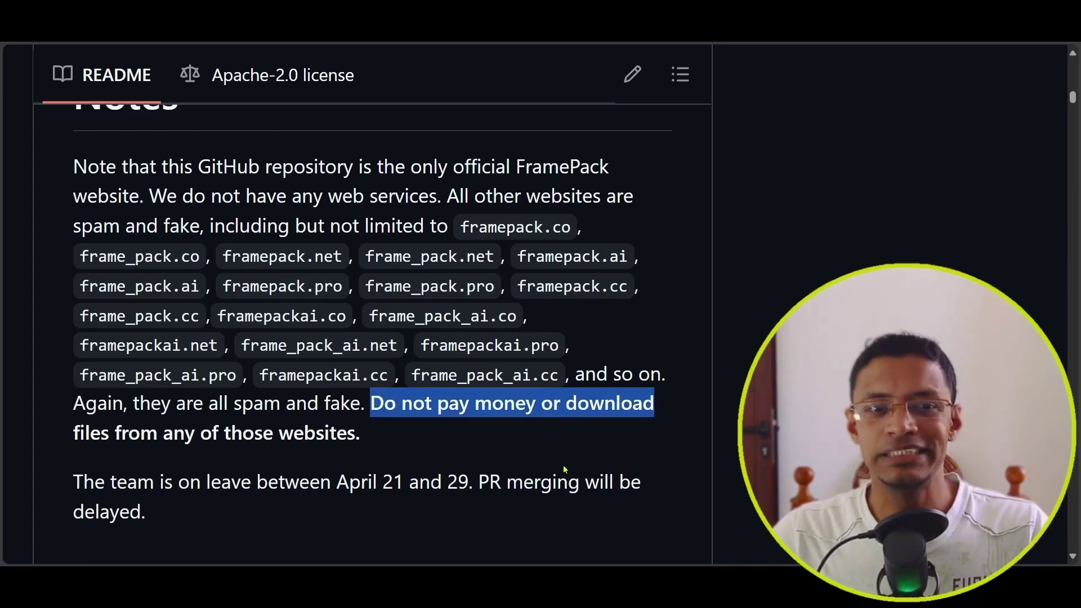
pyautogui.moveTo(404, 431); pyautogui.dragTo(74, 433)
pyautogui.moveTo(611, 451); pyautogui.dragTo(370, 403)
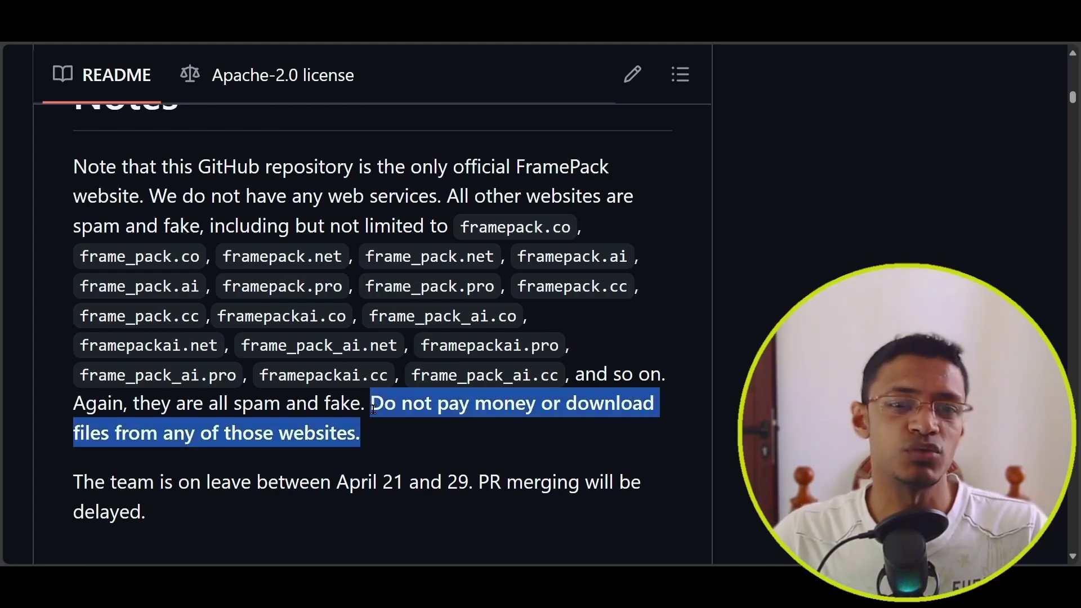
pyautogui.click(698, 357)
# Highlight the supported RTX 30XX/40XX/50XX GPUs and the note that GTX 10XX/20XX cards are untested
pyautogui.scroll(-7, 699, 357)
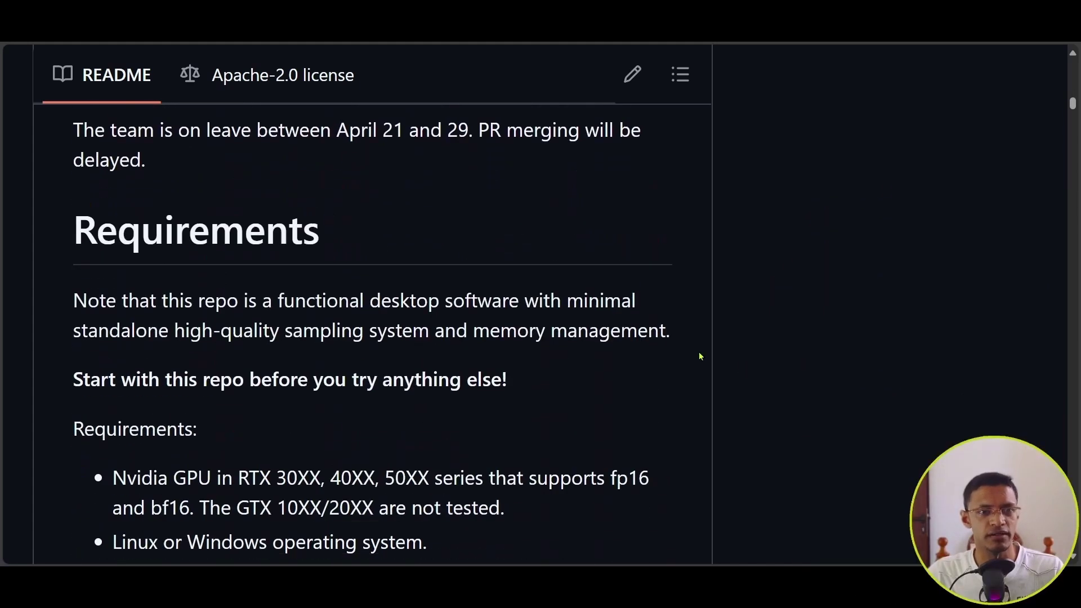
pyautogui.scroll(-1, 502, 381)
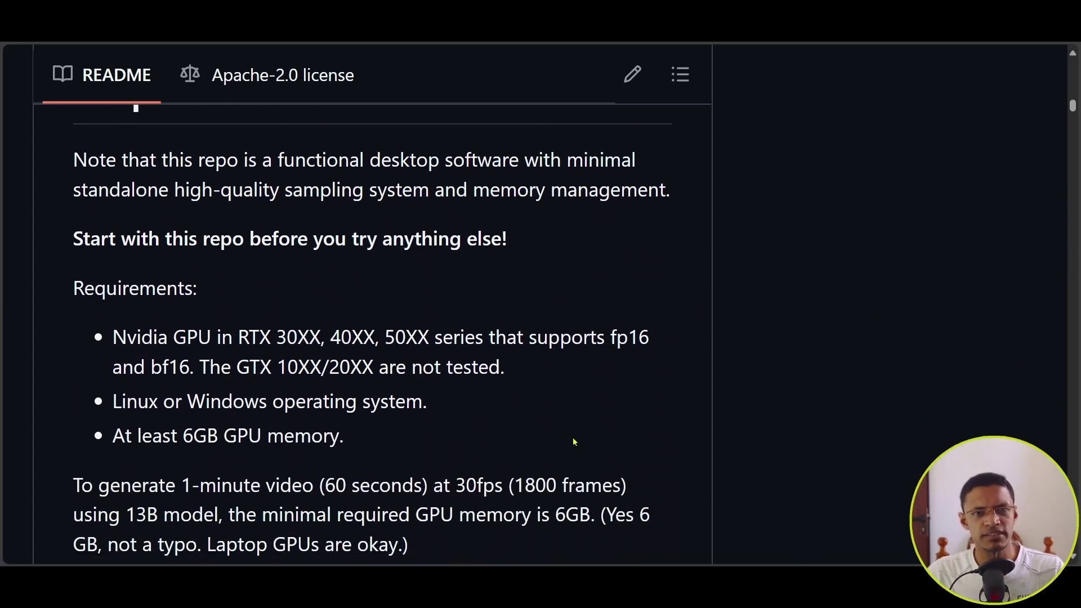
pyautogui.moveTo(113, 337); pyautogui.dragTo(591, 334)
pyautogui.click(594, 411)
pyautogui.moveTo(236, 367); pyautogui.dragTo(373, 367)
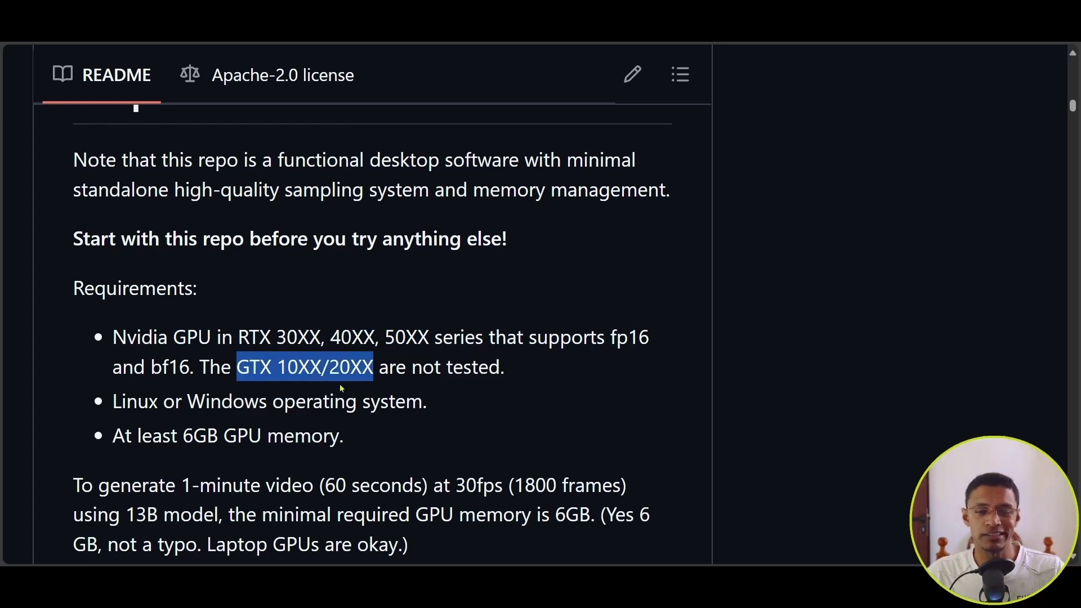
pyautogui.click(524, 398)
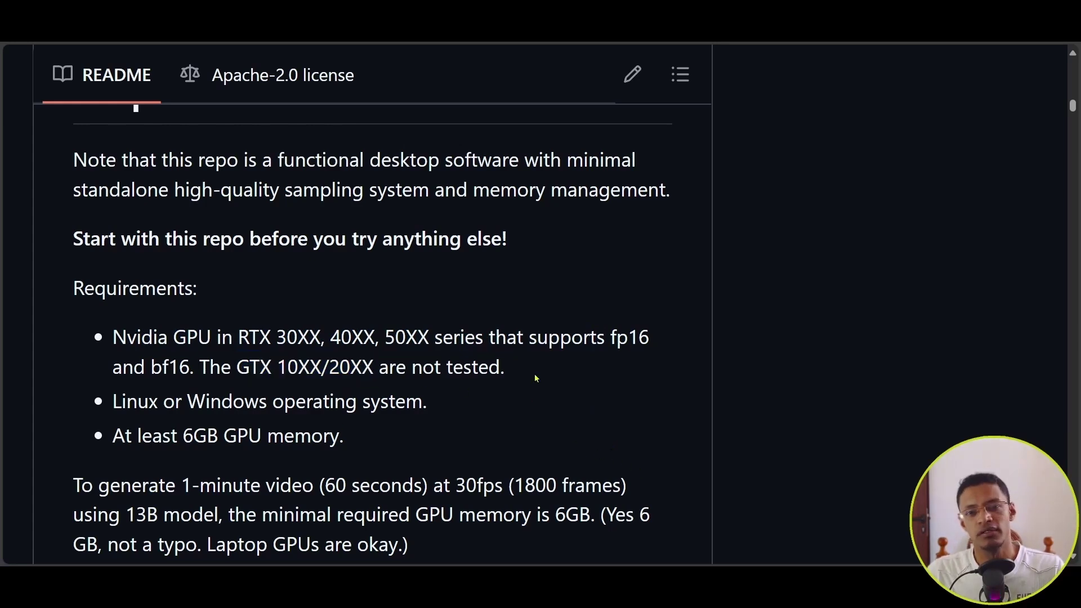
pyautogui.moveTo(534, 378); pyautogui.dragTo(269, 369)
pyautogui.click(547, 422)
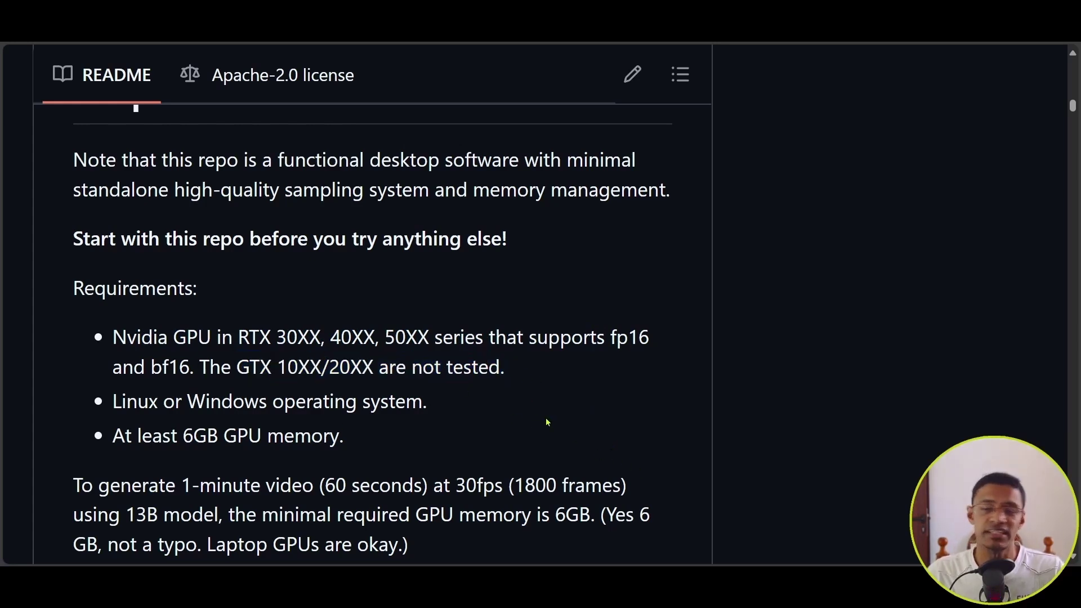
# Highlight the 'At least 6GB GPU memory' requirement and its explanatory paragraph
pyautogui.scroll(-3, 394, 371)
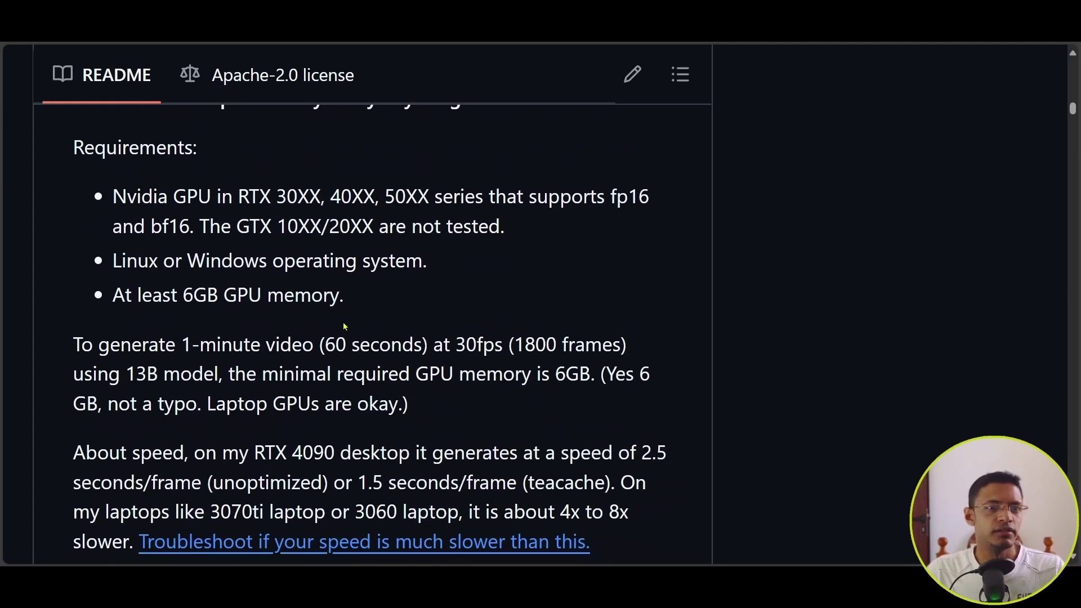
pyautogui.moveTo(366, 303); pyautogui.dragTo(81, 298)
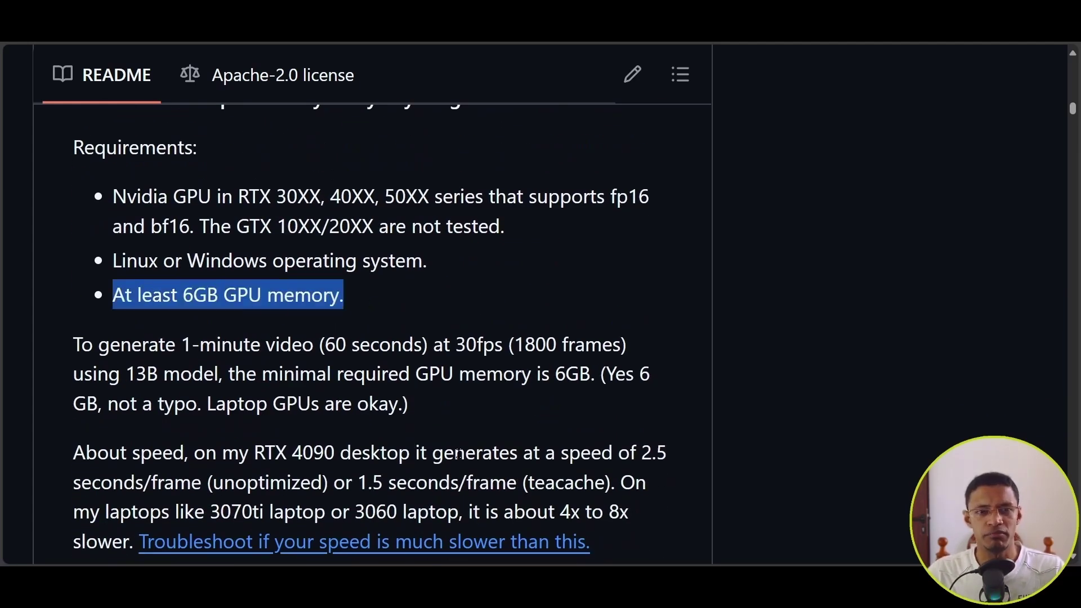
pyautogui.scroll(-1, 449, 440)
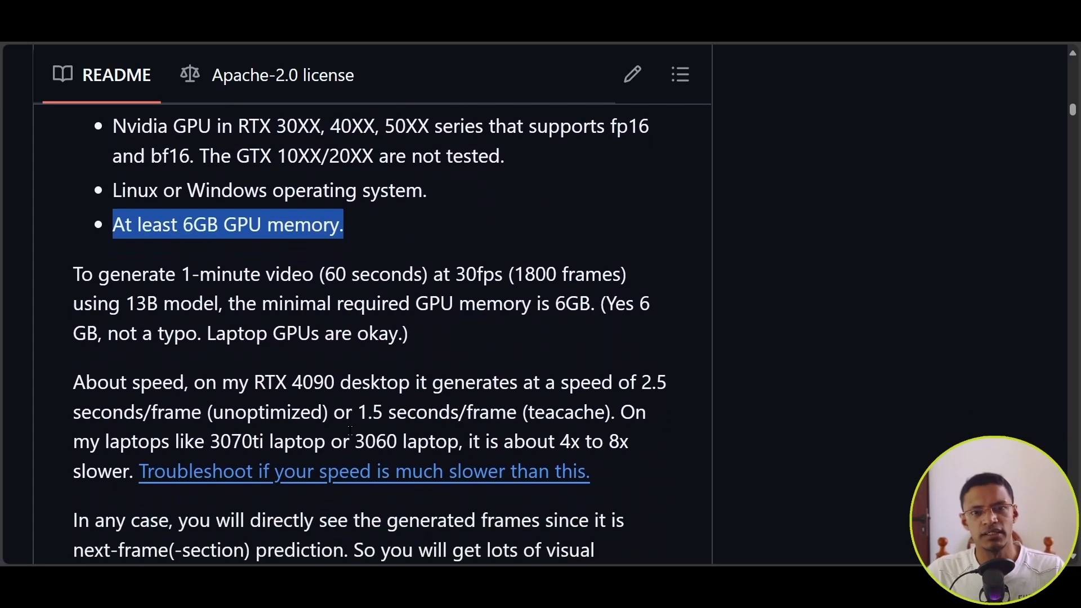
pyautogui.moveTo(497, 345); pyautogui.dragTo(2, 272)
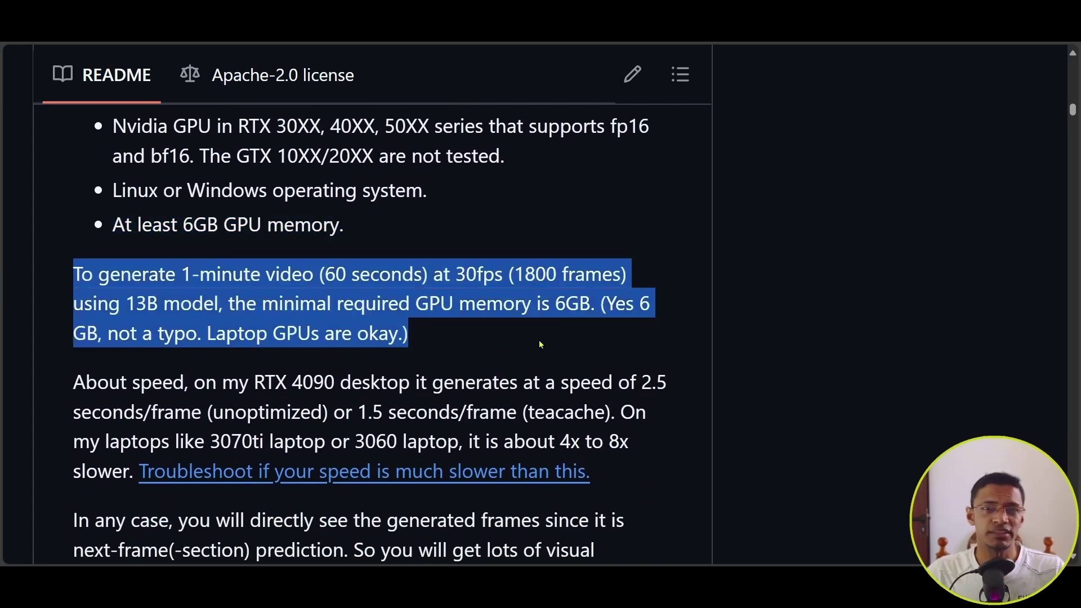
pyautogui.click(503, 337)
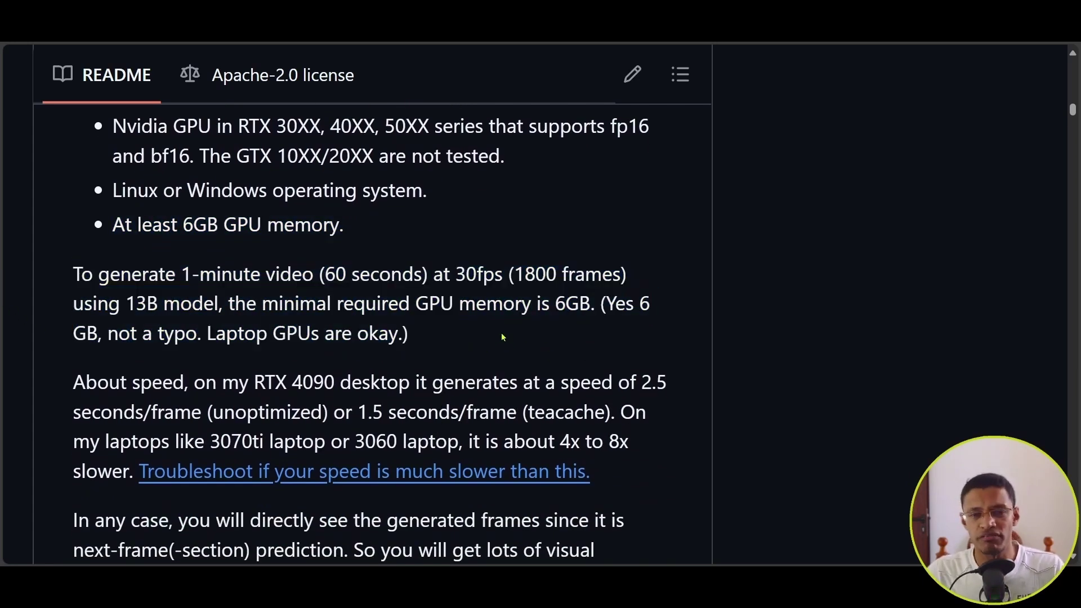
# Highlight the RTX 4090 speeds of 2.5 and 1.5 seconds per frame and the 4x–8x laptop slowdown
pyautogui.scroll(-3, 480, 361)
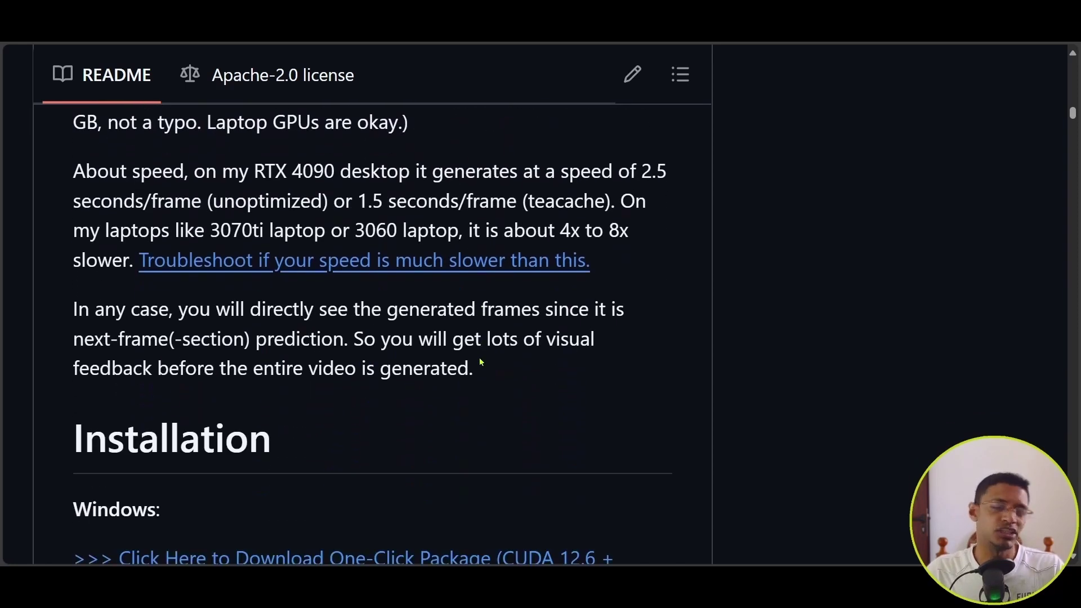
pyautogui.moveTo(239, 171); pyautogui.dragTo(387, 172)
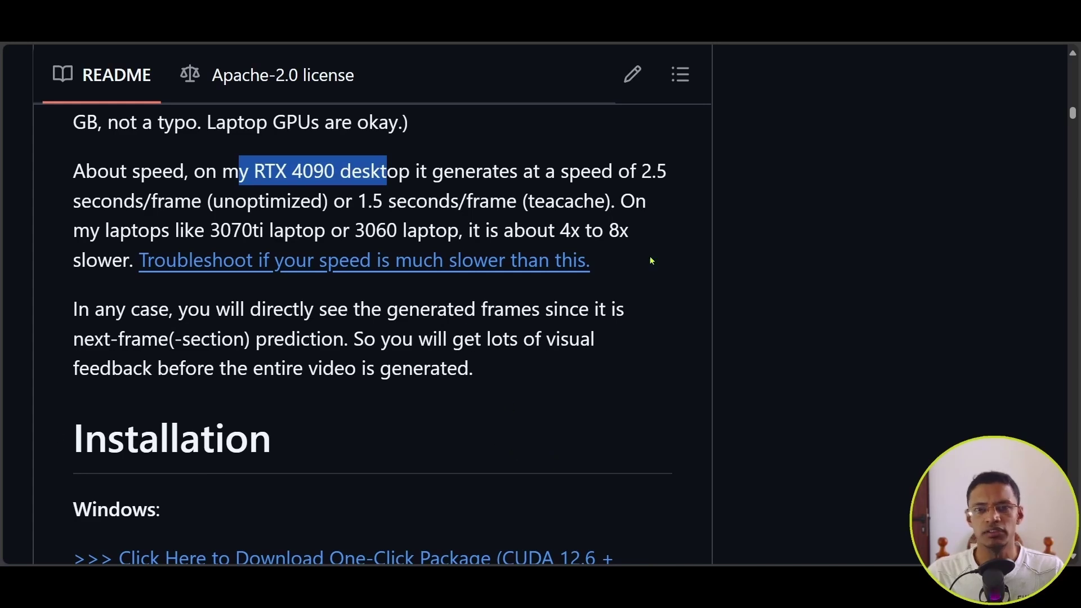
pyautogui.doubleClick(653, 171)
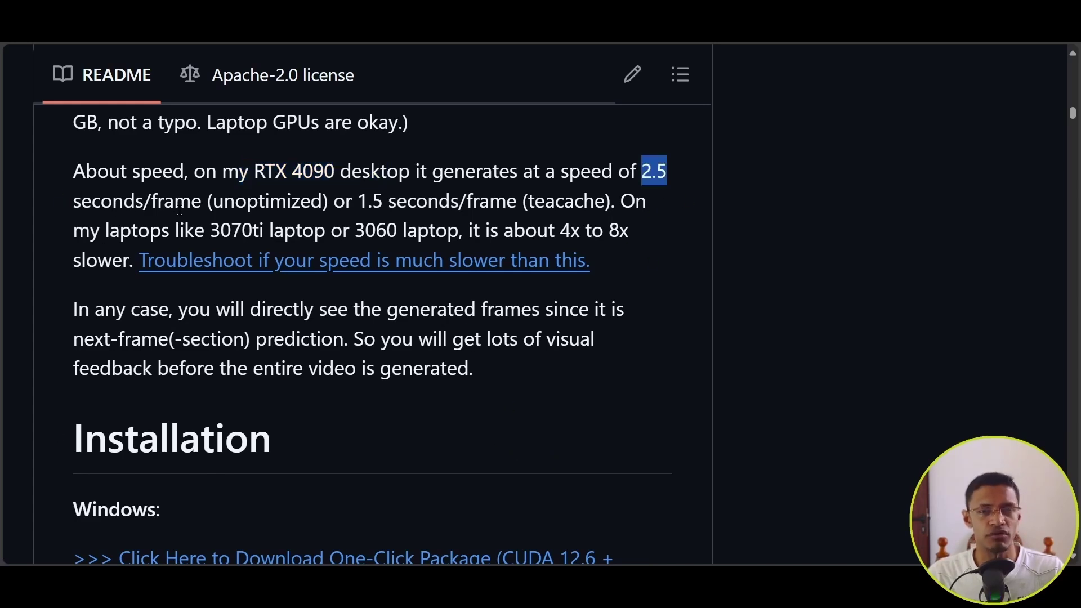
pyautogui.moveTo(175, 201); pyautogui.dragTo(450, 202)
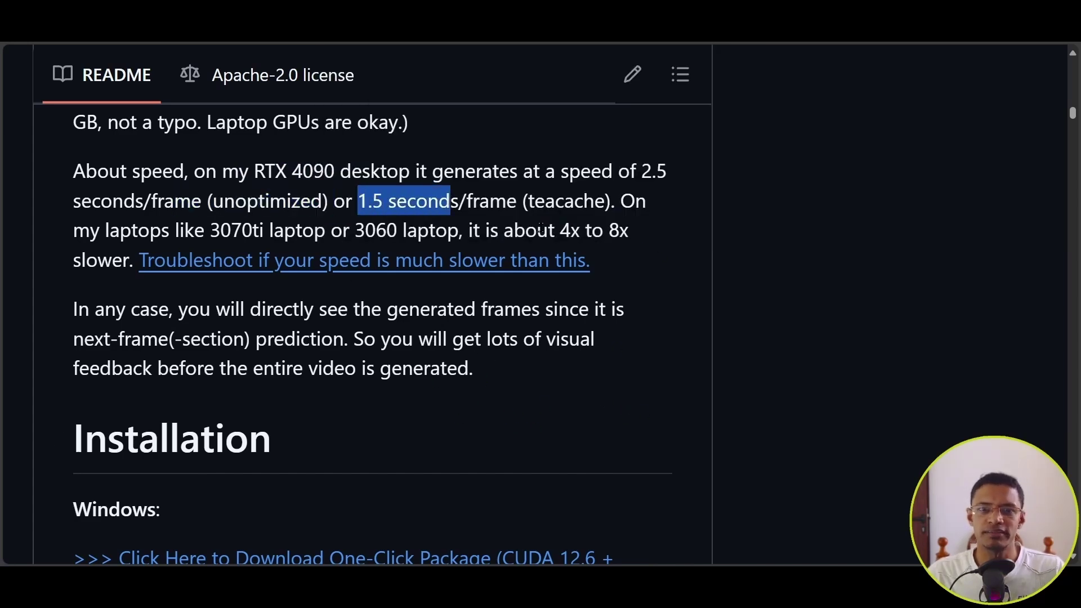
pyautogui.moveTo(538, 230); pyautogui.dragTo(628, 231)
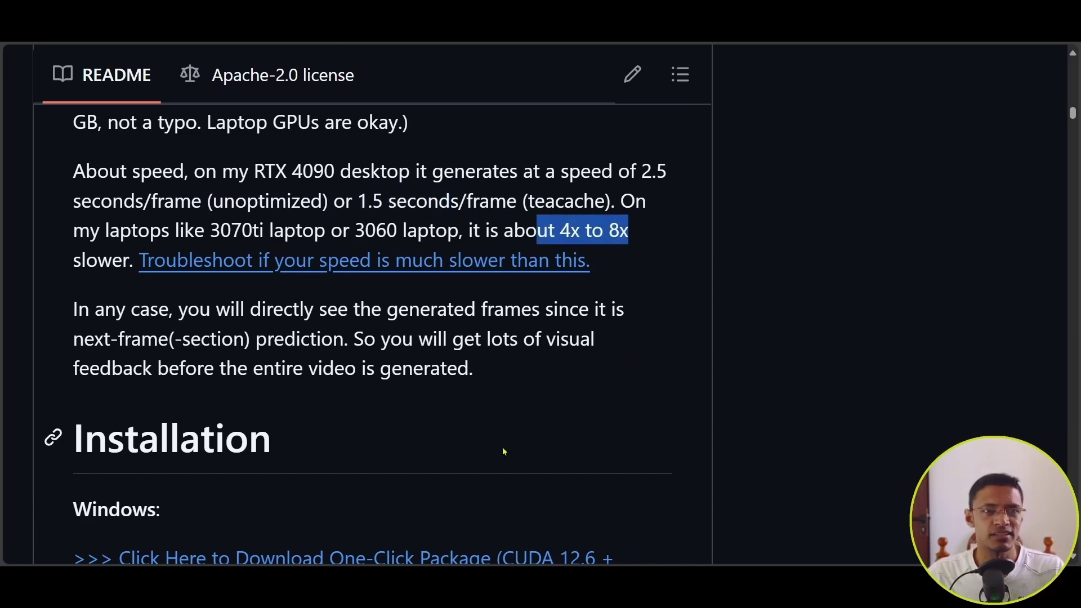
pyautogui.scroll(-3, 432, 379)
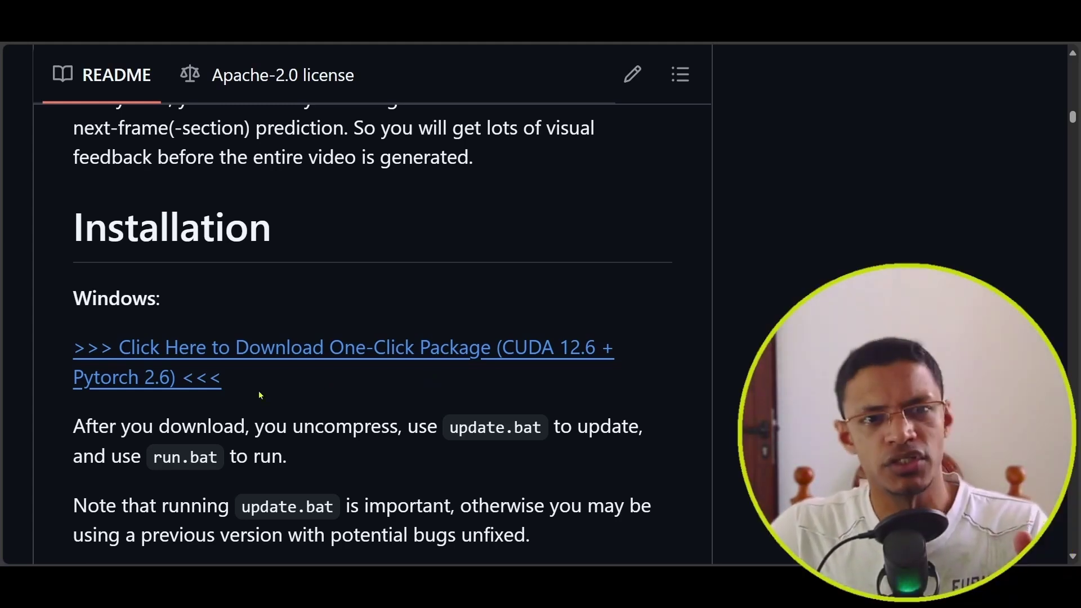
# Download the one-click Windows package framepack_cu126_torch26.7z (CUDA 12.6 + PyTorch 2.6)
pyautogui.moveTo(253, 389); pyautogui.dragTo(2, 304)
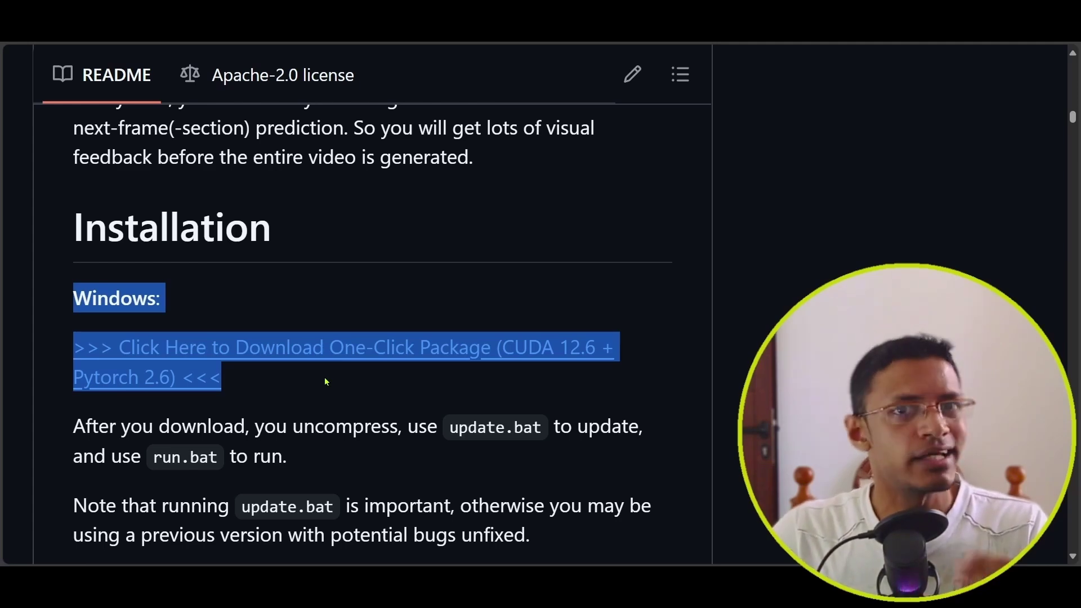
pyautogui.click(332, 400)
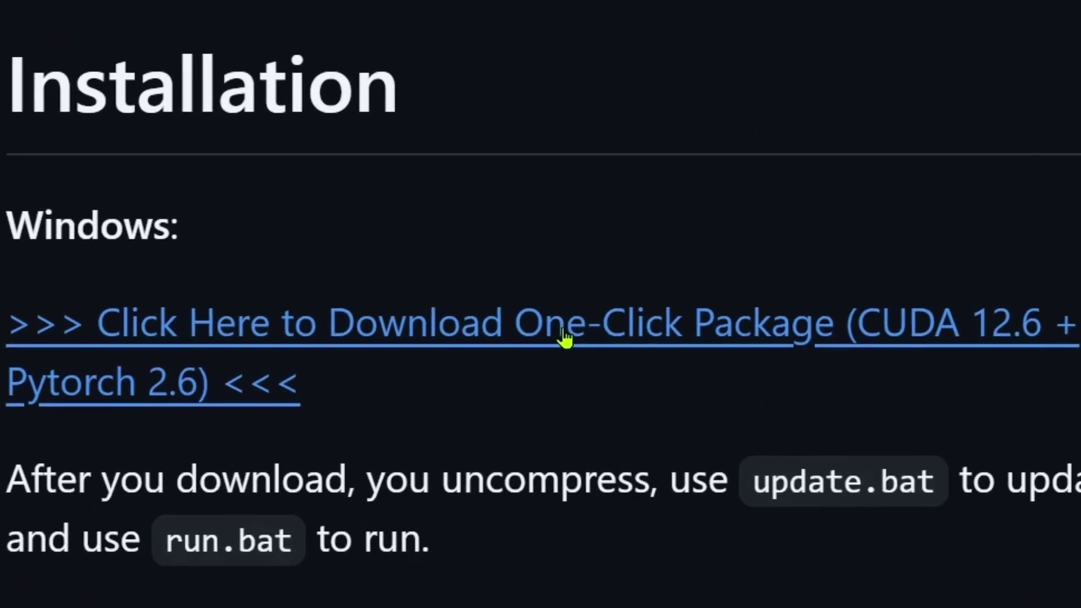
pyautogui.click(562, 338)
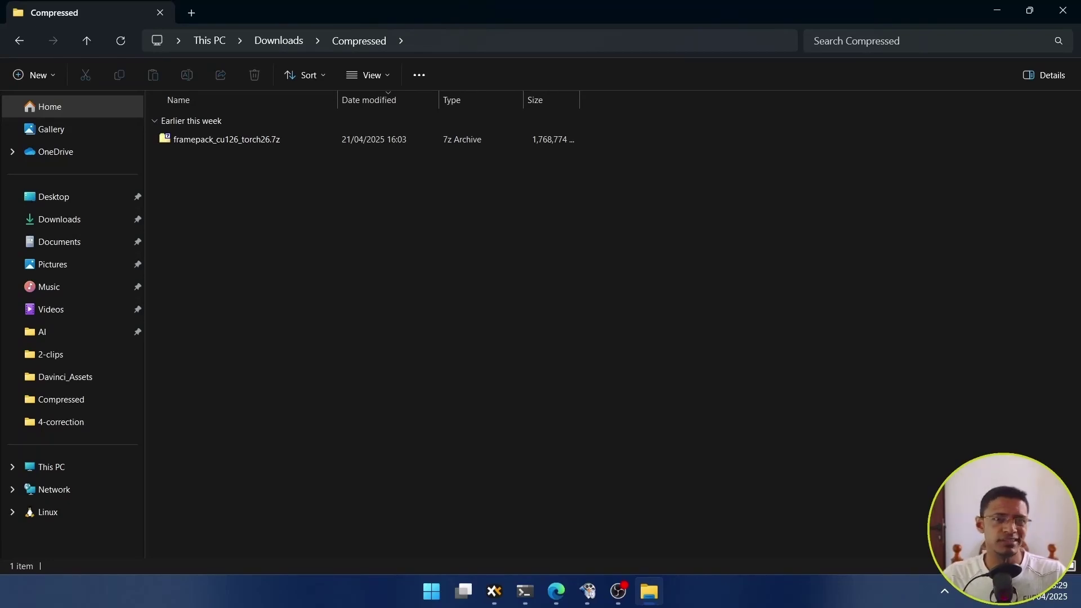
# Select the framepack_cu126_torch26.7z archive in Downloads\Compressed
pyautogui.click(226, 139)
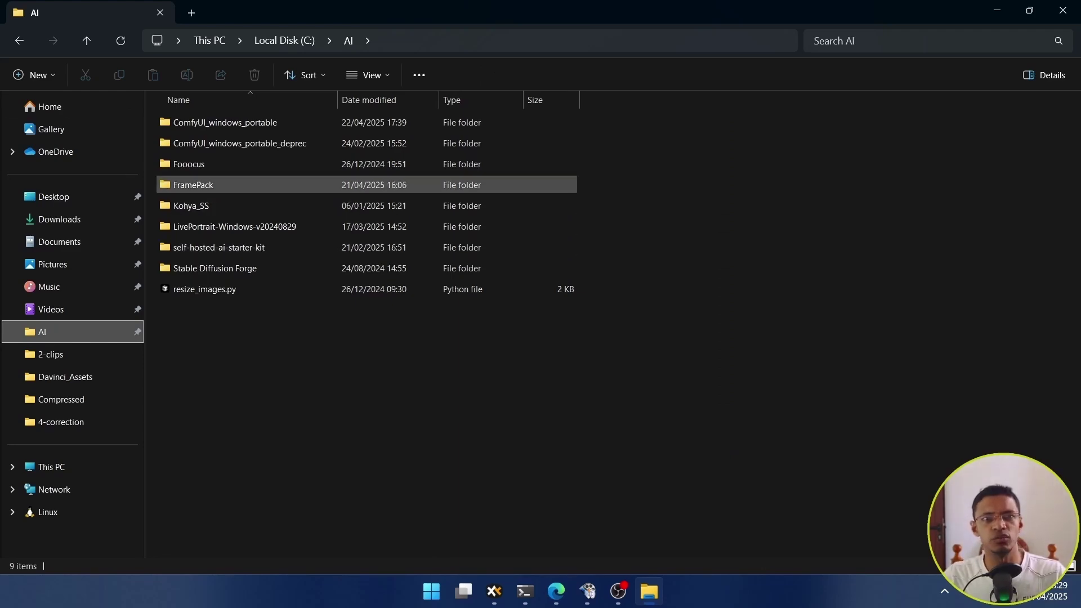
# Open the extracted FramePack folder in C:\AI and move down to update.bat
pyautogui.click(194, 185)
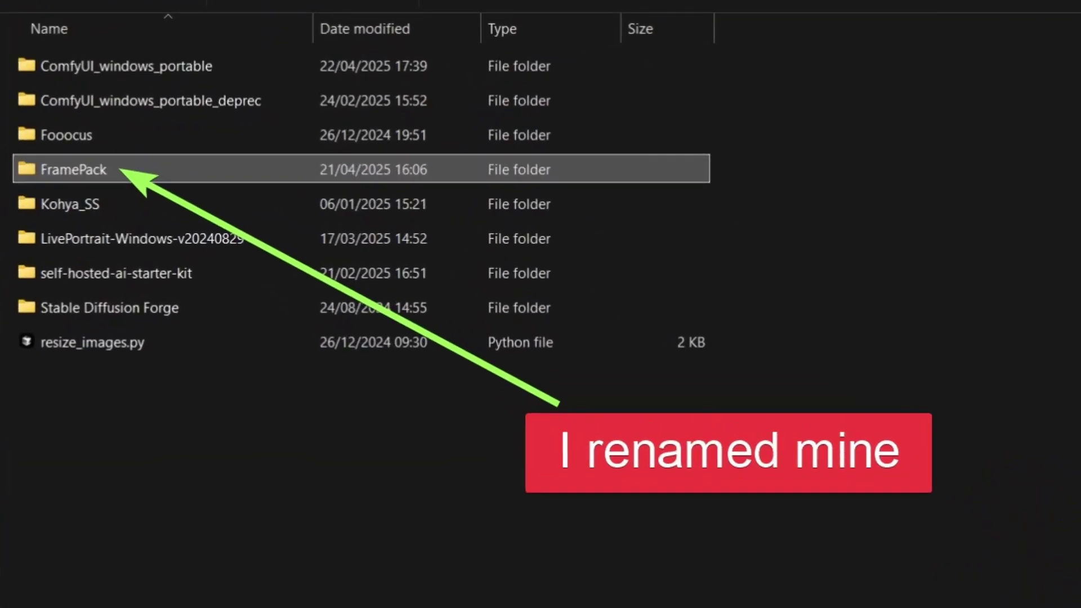
pyautogui.press('Return')
pyautogui.press('Down')
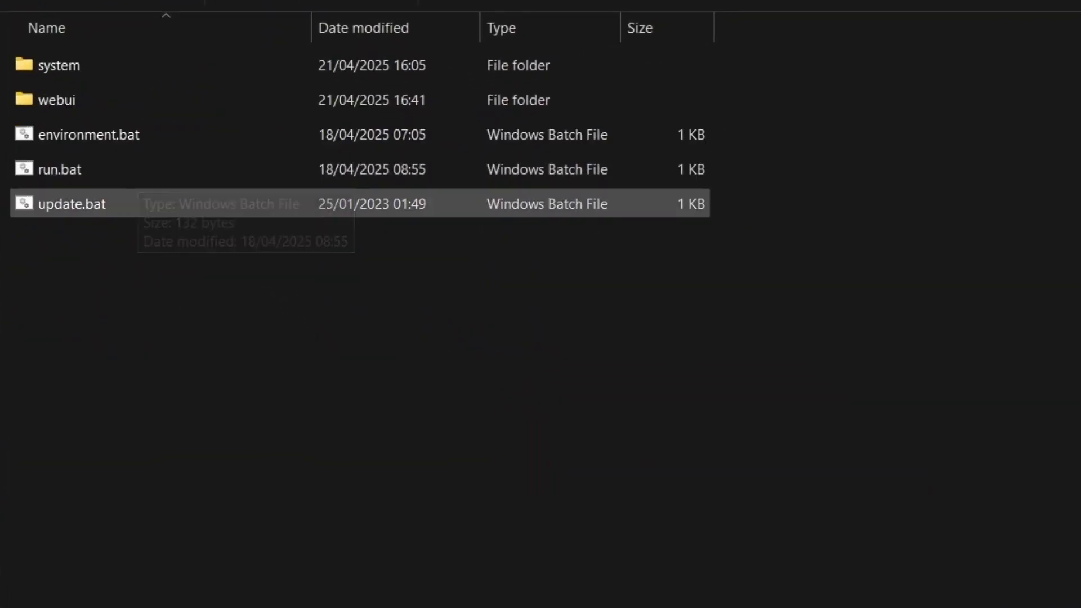
pyautogui.moveTo(141, 103)
pyautogui.mouseDown()
pyautogui.moveTo(176, 105)
pyautogui.moveTo(132, 274)
pyautogui.moveTo(97, 267)
pyautogui.mouseUp()
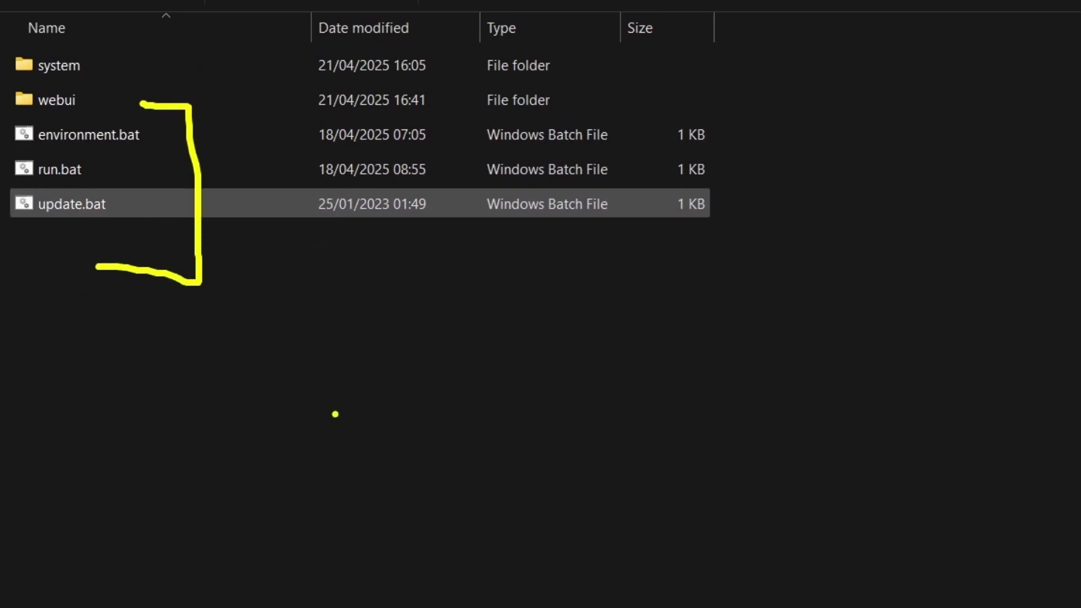
pyautogui.press('Escape')
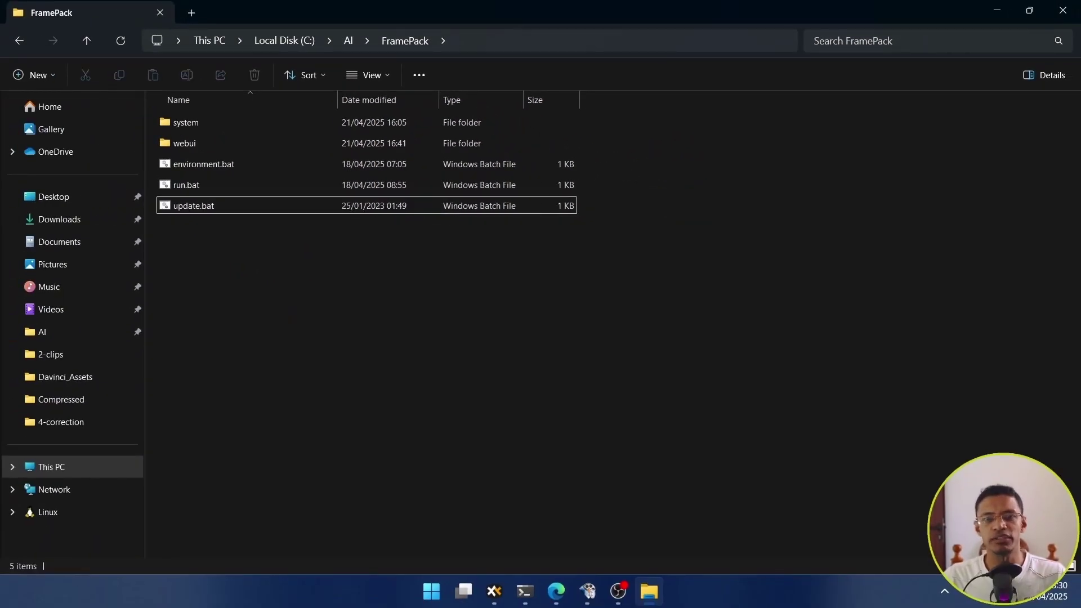
# Check the README's one-click package instructions, then run update.bat to update FramePack
pyautogui.hotkey('alt', 'Tab')
pyautogui.moveTo(74, 356); pyautogui.dragTo(221, 387)
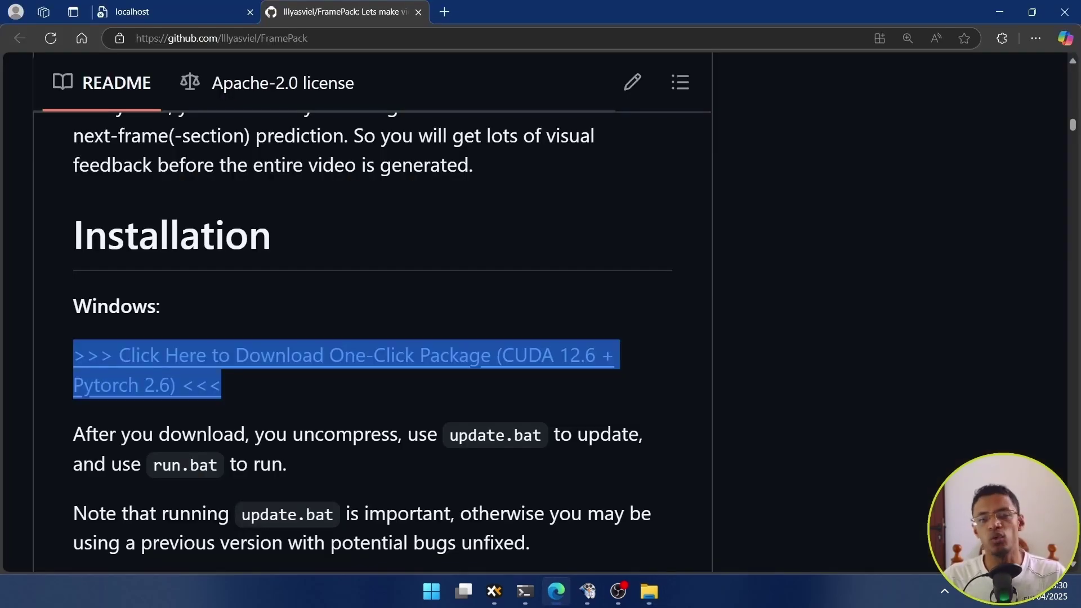
pyautogui.hotkey('alt', 'Tab')
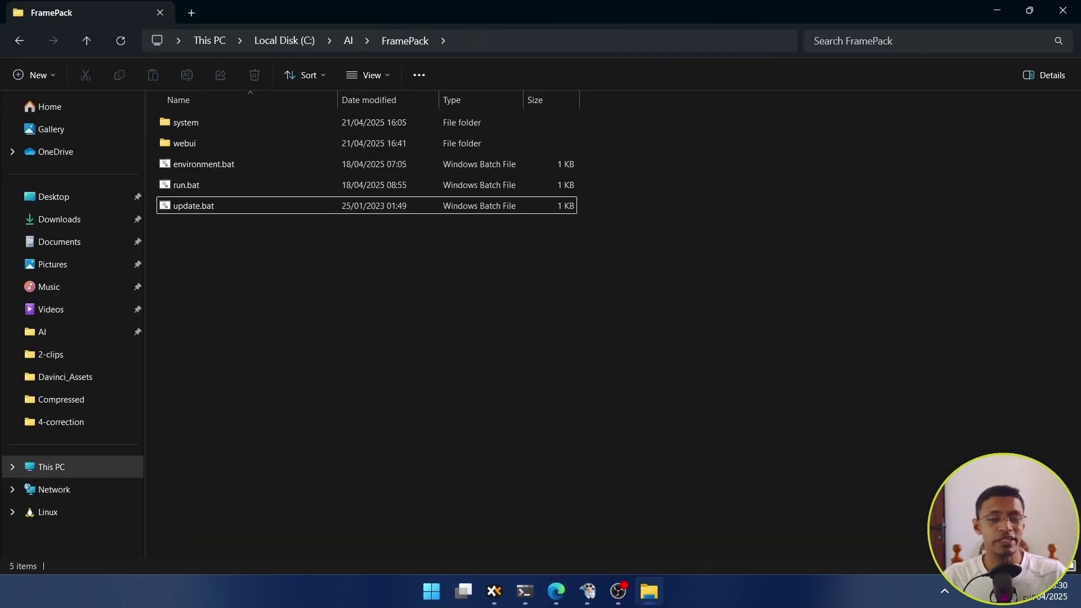
pyautogui.doubleClick(193, 206)
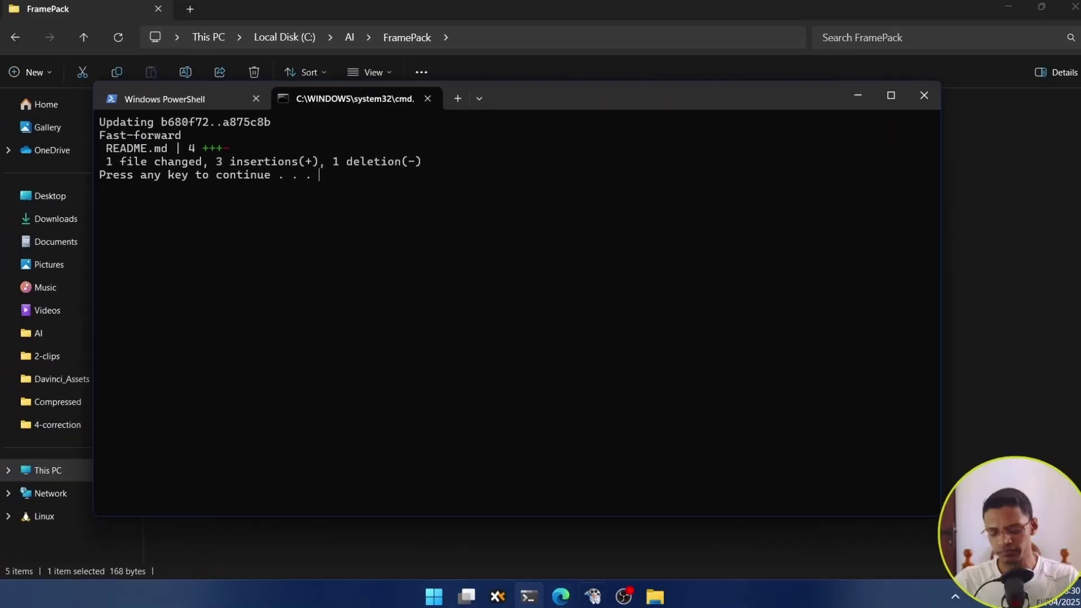
pyautogui.press('Return')
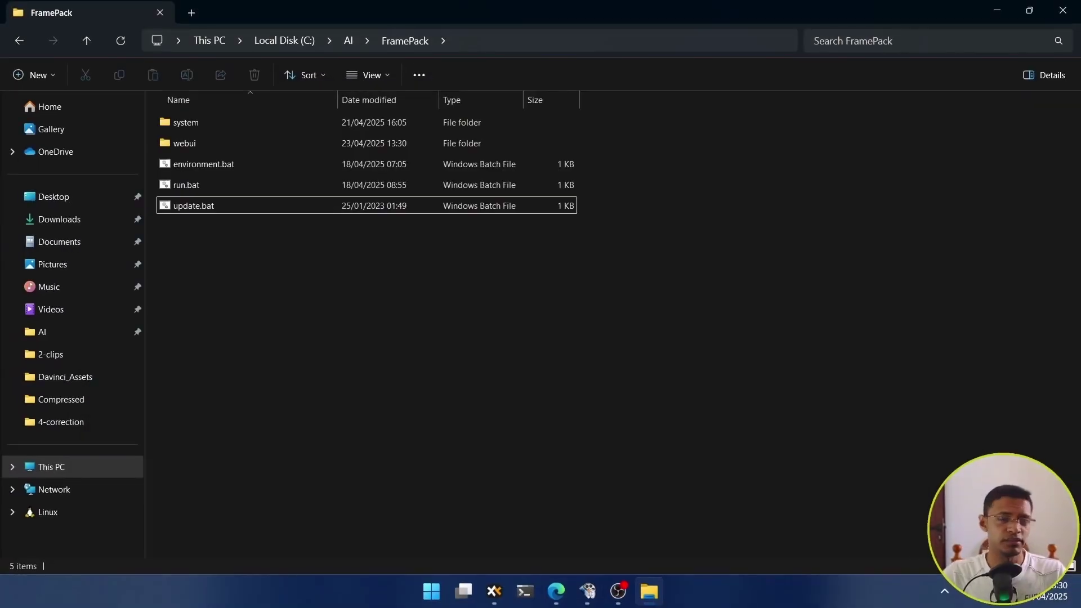
# Launch FramePack from run.bat, passing over environment.bat in the FramePack folder
pyautogui.click(239, 189)
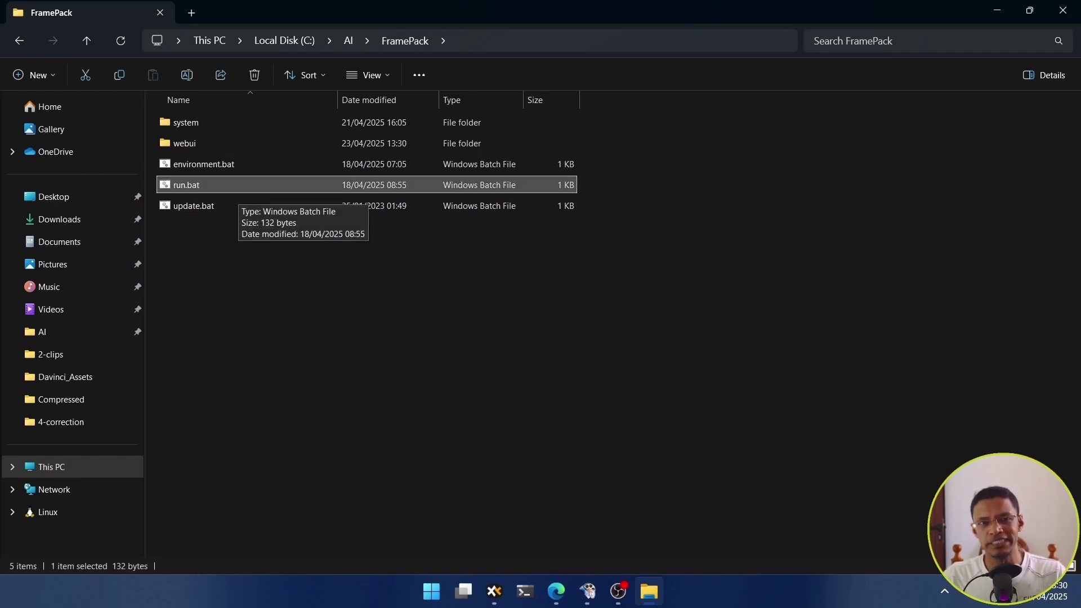
pyautogui.click(204, 163)
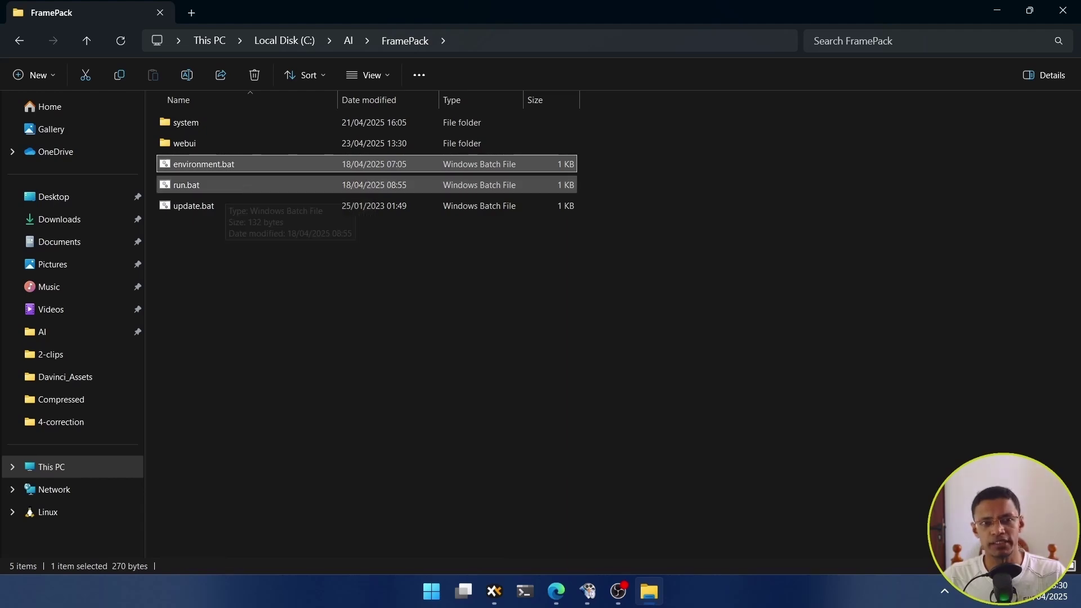
pyautogui.doubleClick(219, 185)
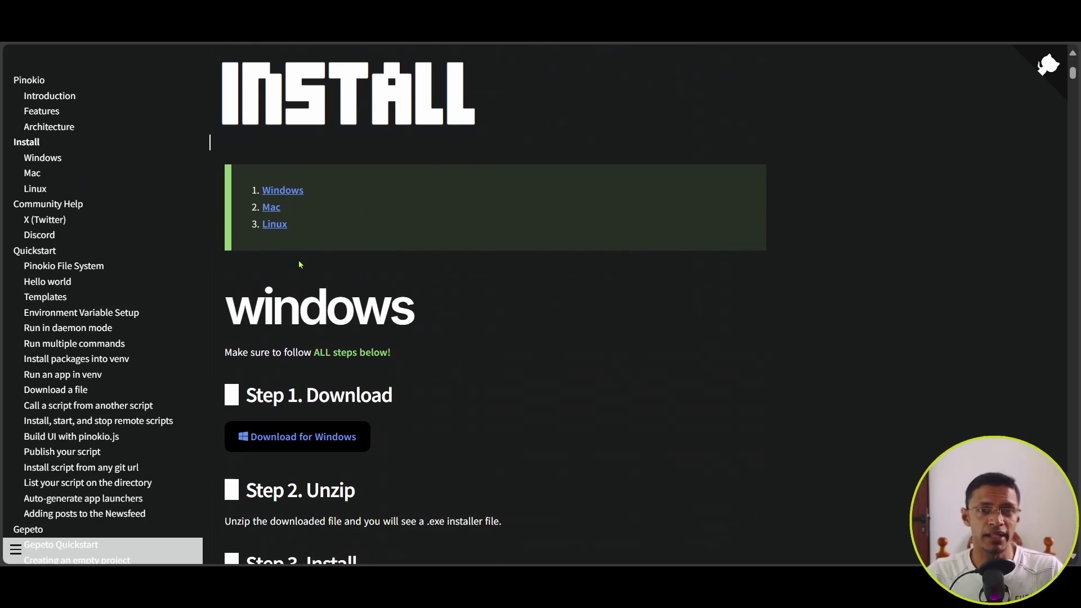
# Jump to the Windows installation steps on the Pinokio install page
pyautogui.click(291, 195)
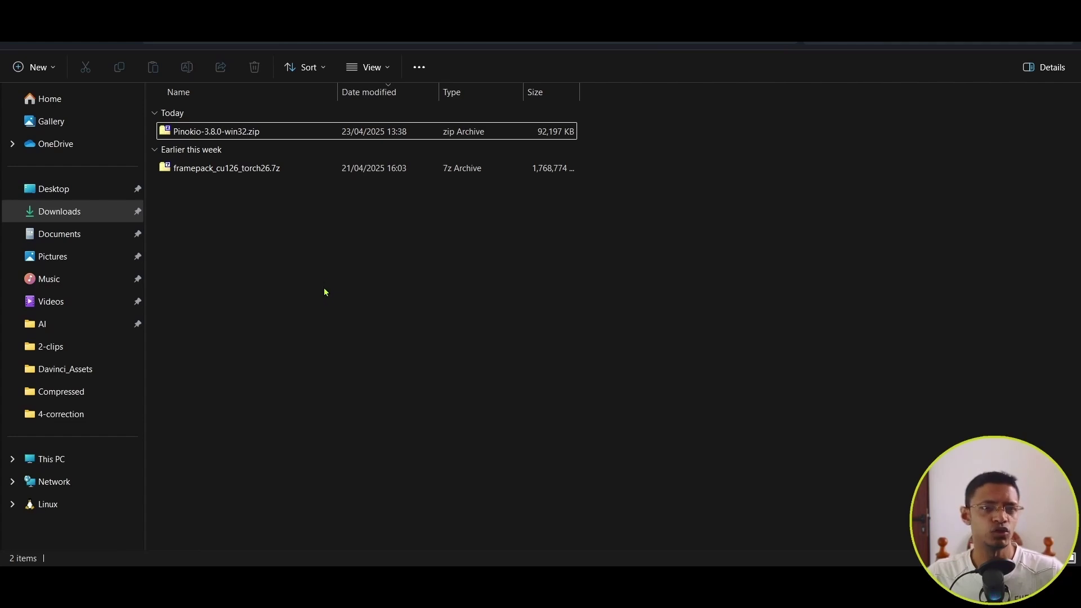
# Extract Pinokio-3.8.0-win32.zip and select Pinokio Setup 3.8.0.exe in the extracted folder
pyautogui.press('space')
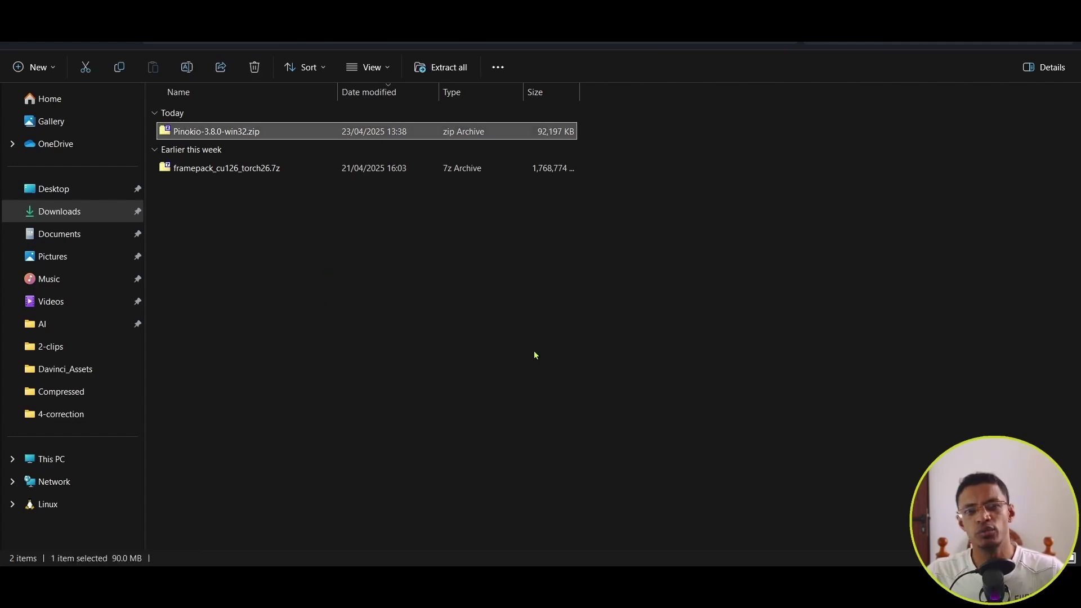
pyautogui.click(447, 72)
pyautogui.click(652, 432)
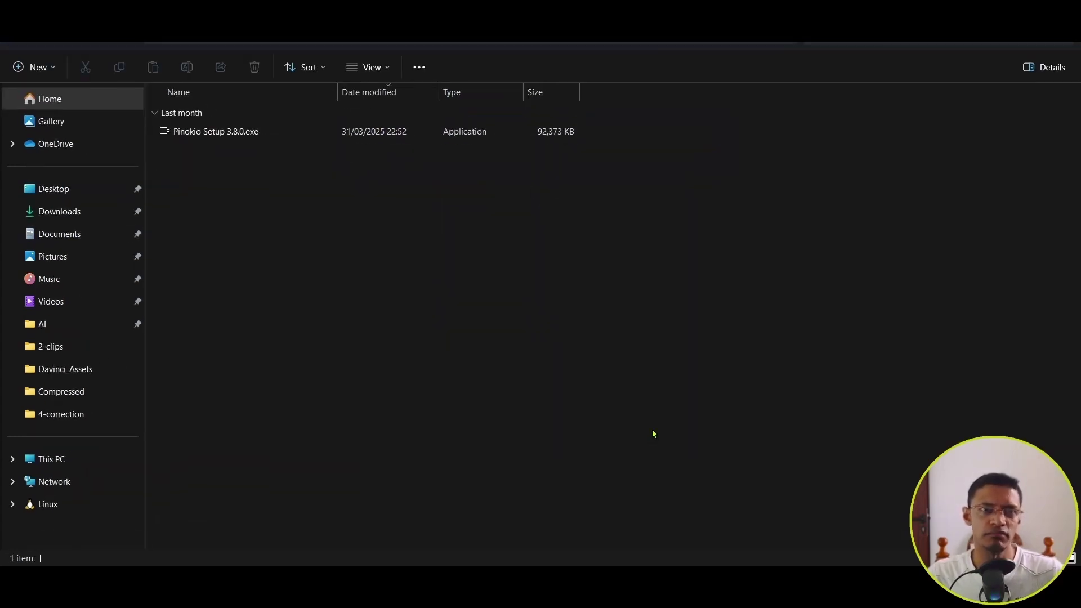
pyautogui.click(213, 132)
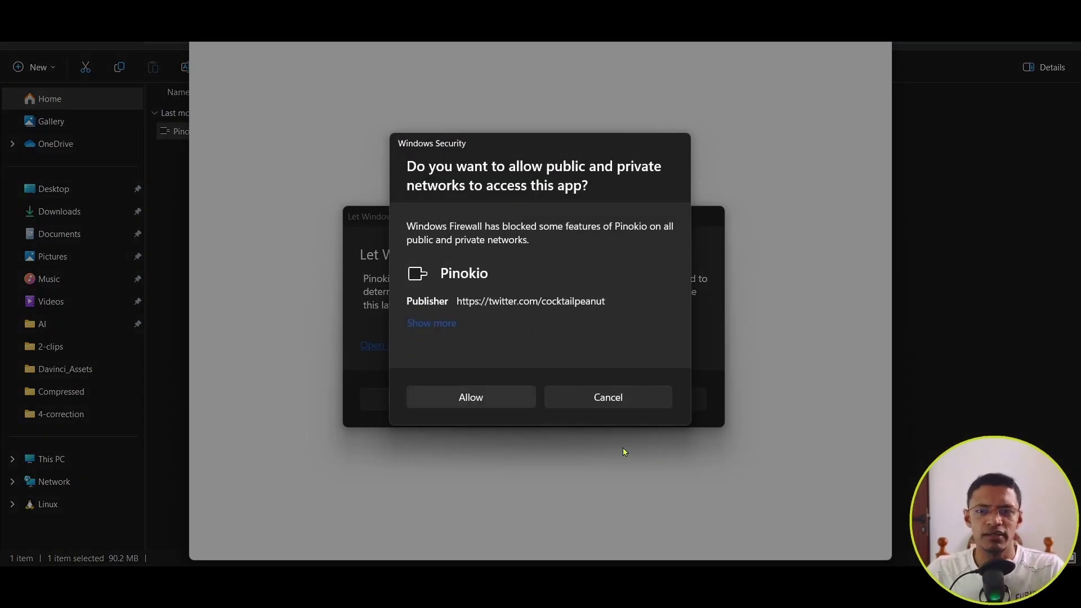
# Decline Pinokio's network and location access prompts and reposition the Pinokio window
pyautogui.click(613, 398)
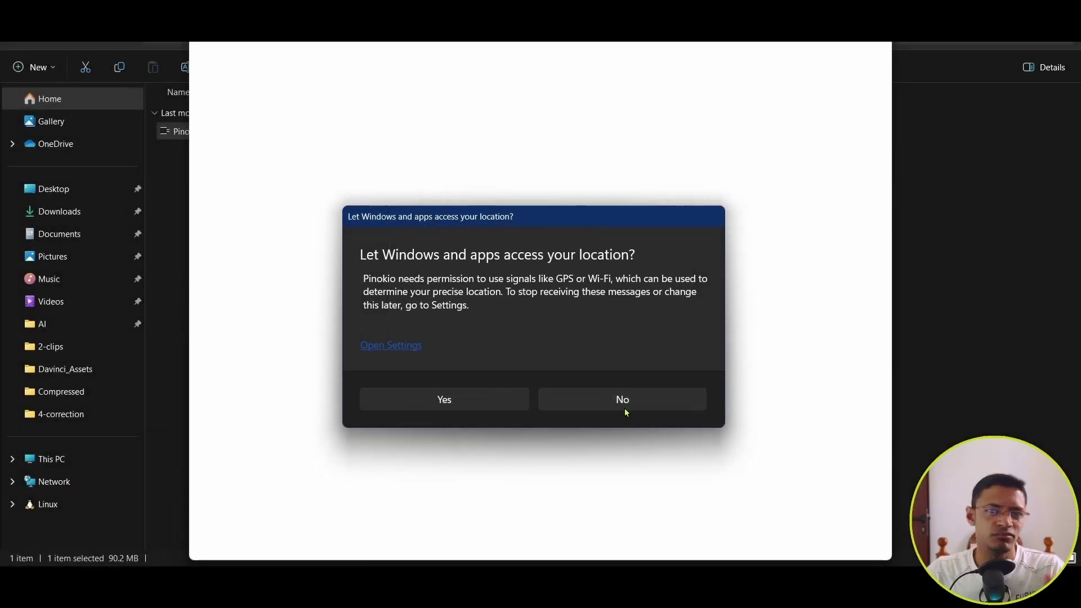
pyautogui.click(643, 400)
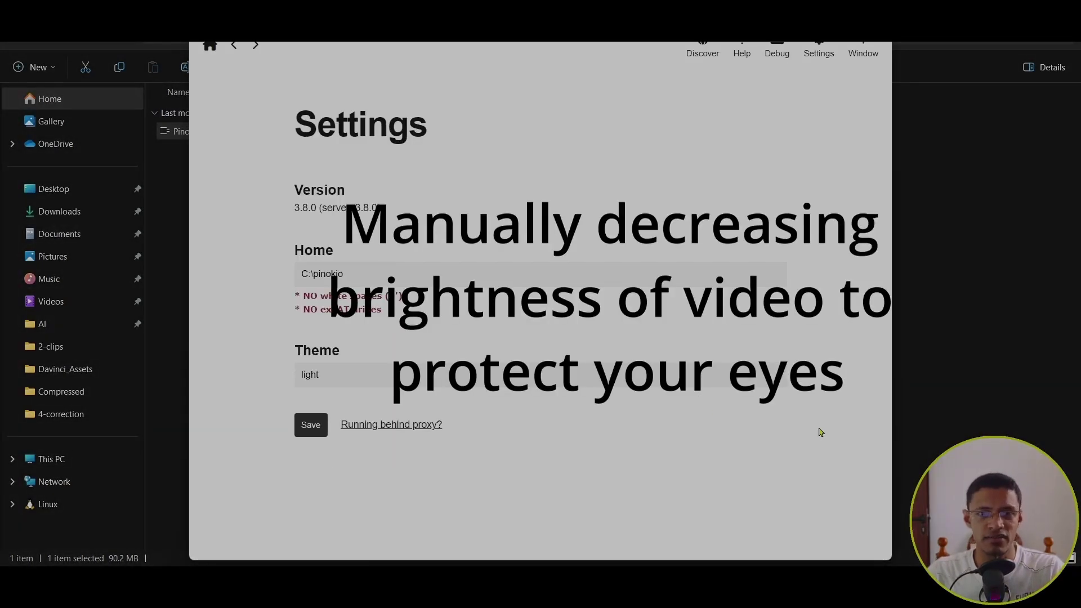
pyautogui.moveTo(713, 43); pyautogui.dragTo(623, 102)
# Maximize the Pinokio Settings window and select the current C:\pinokio Home path
pyautogui.doubleClick(623, 97)
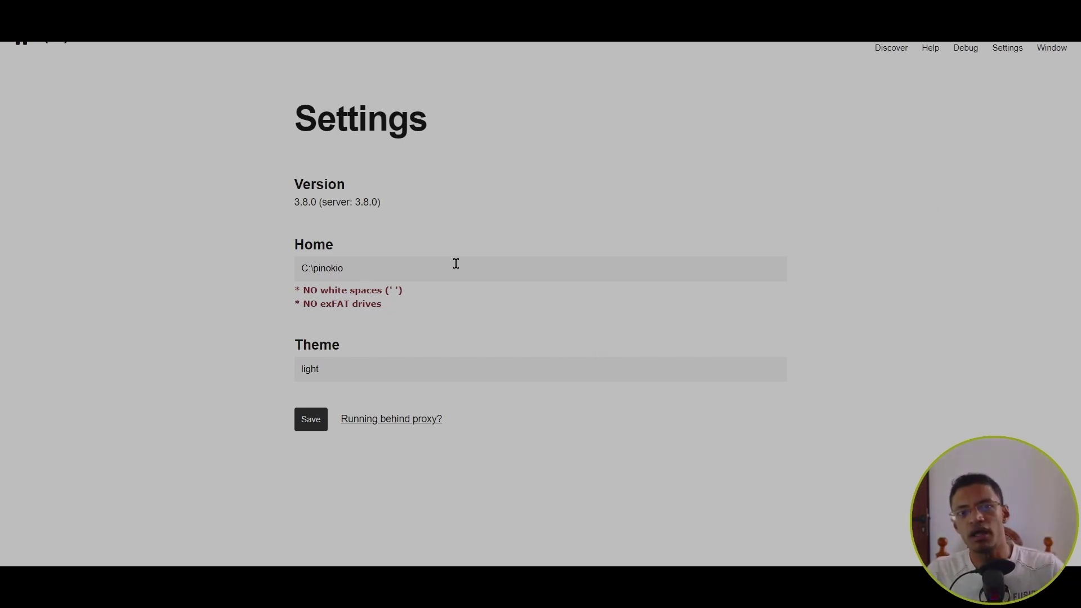
pyautogui.moveTo(494, 265); pyautogui.dragTo(152, 268)
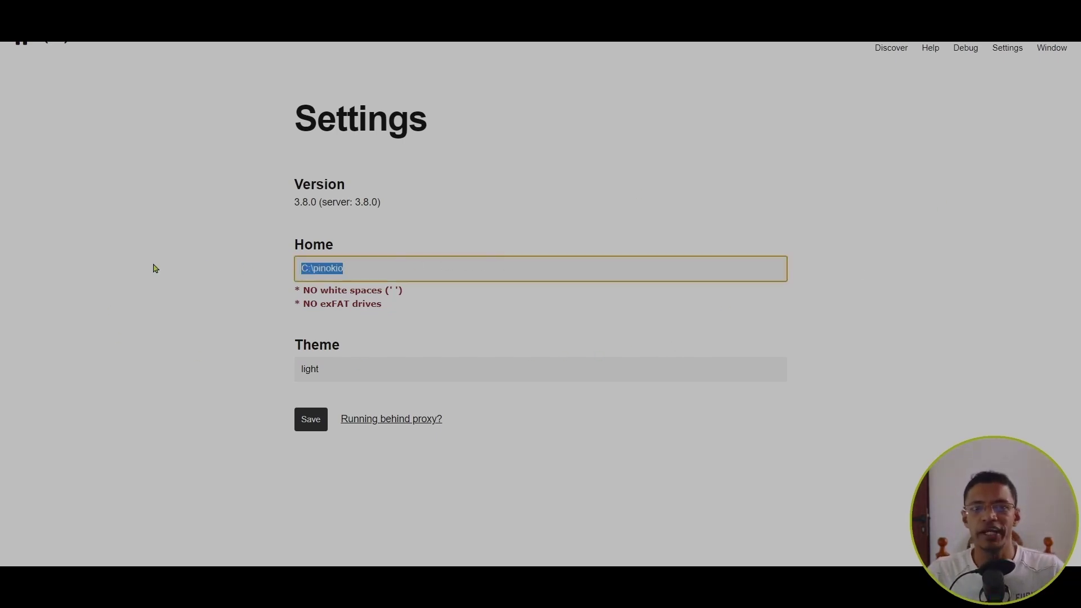
pyautogui.click(166, 313)
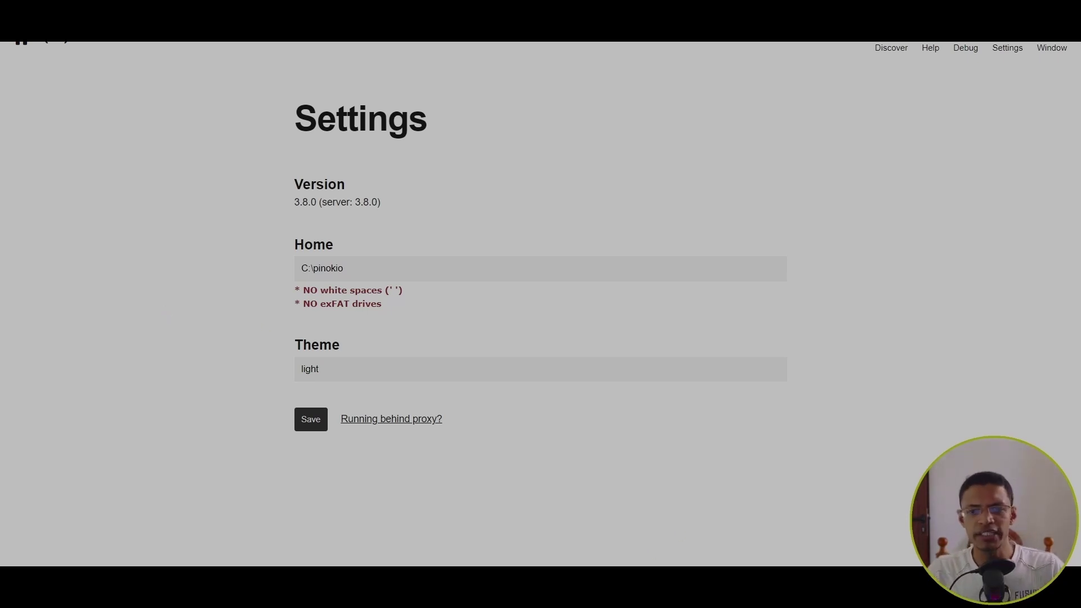
pyautogui.click(694, 458)
pyautogui.moveTo(570, 50); pyautogui.dragTo(502, 101)
pyautogui.scroll(-3, 221, 441)
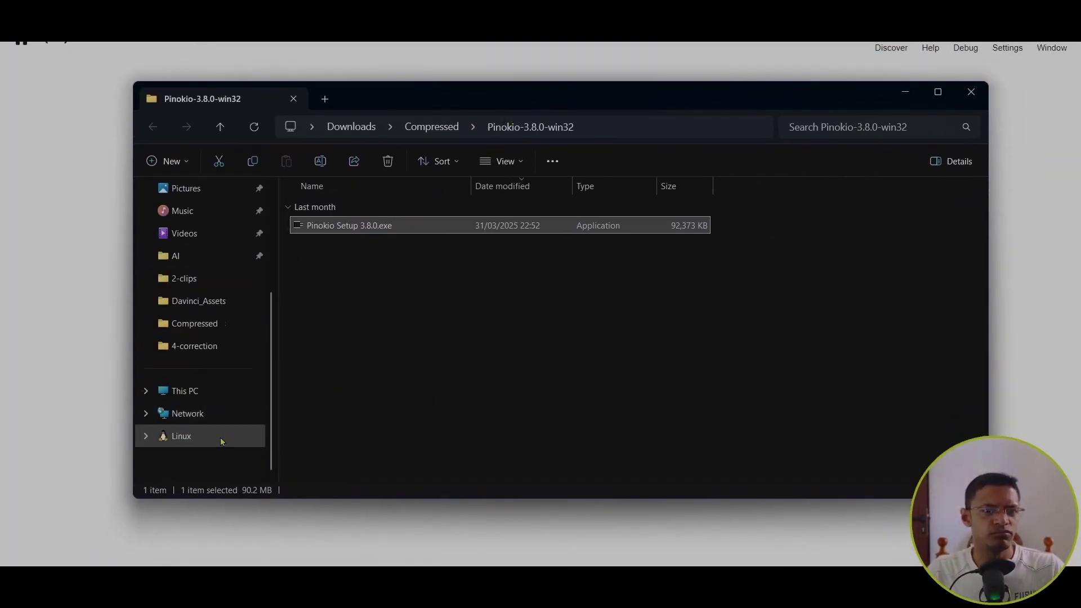
pyautogui.click(209, 394)
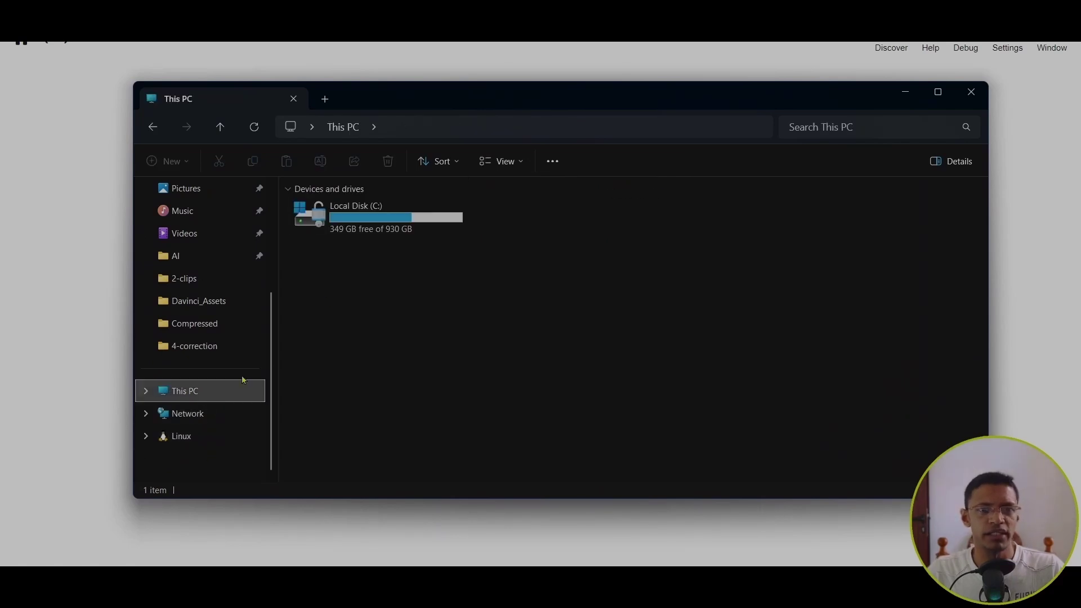
pyautogui.doubleClick(406, 220)
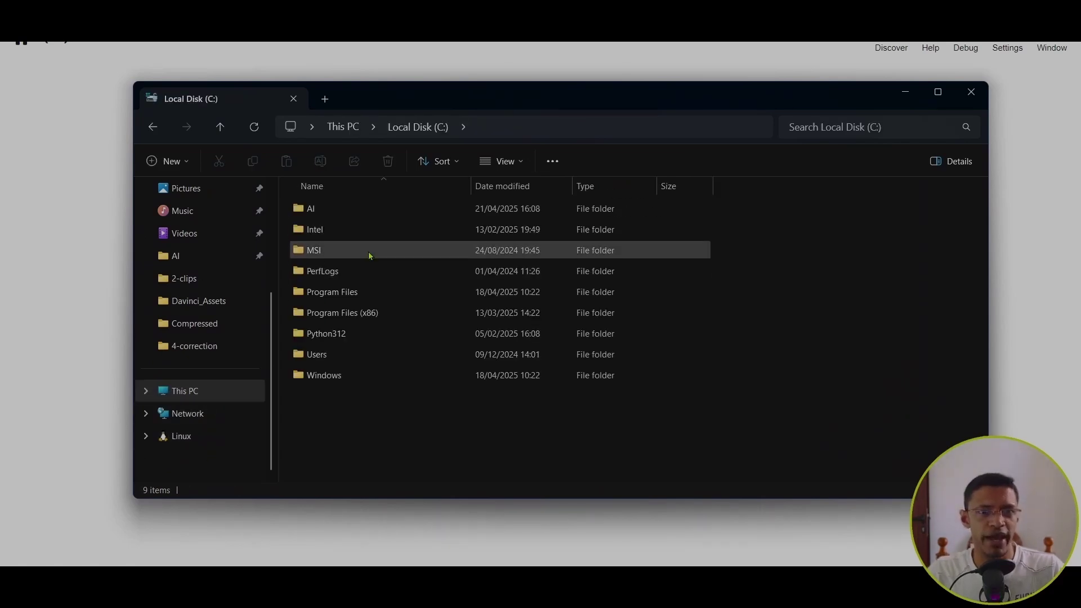
pyautogui.click(343, 215)
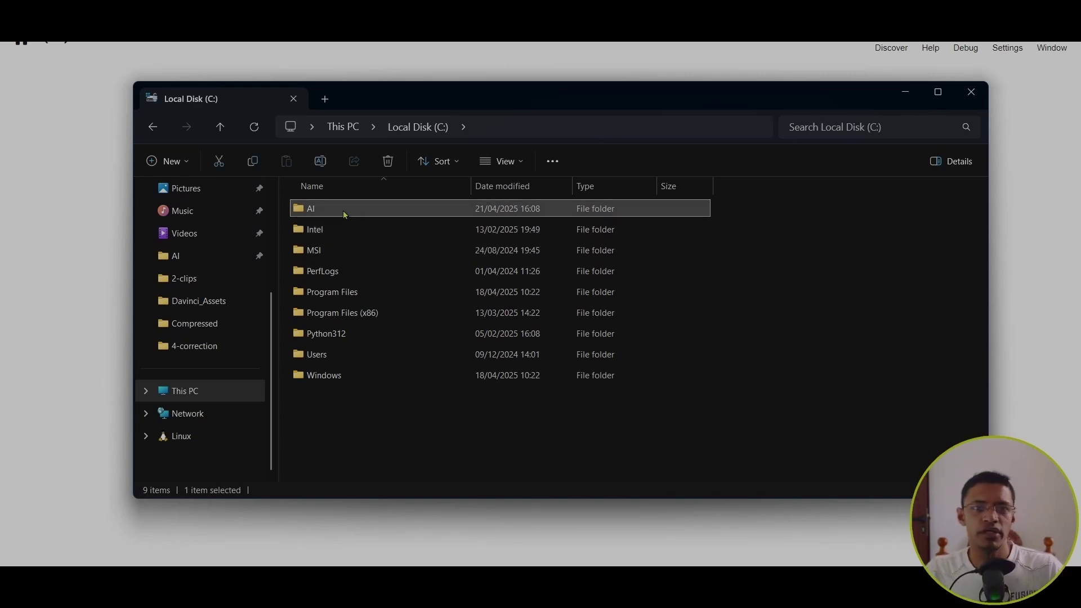
pyautogui.rightClick(343, 216)
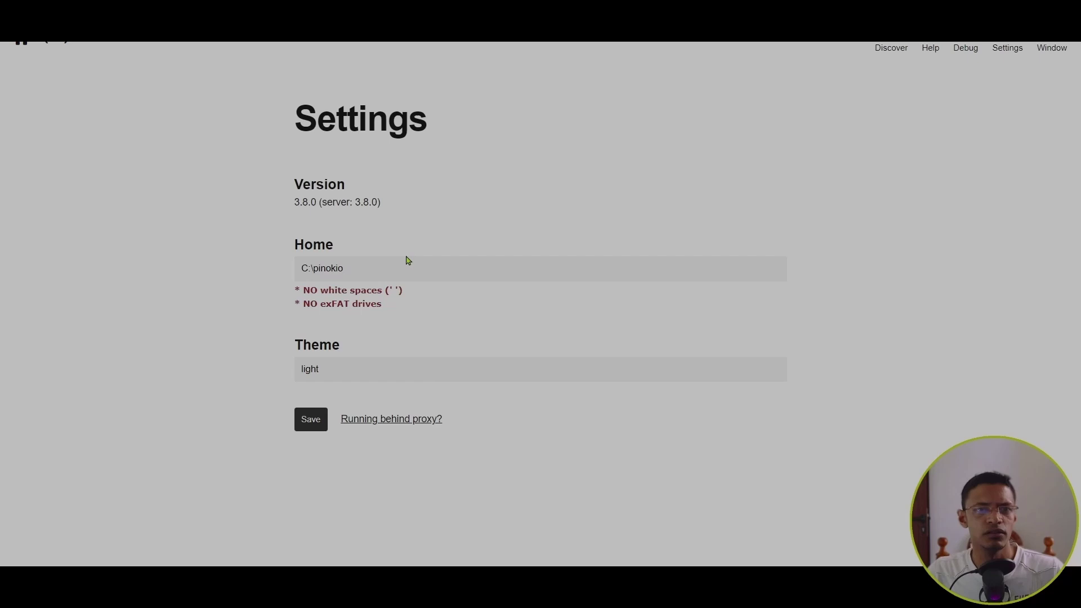
# Replace the Home path with the copied folder path and strip its quote marks
pyautogui.moveTo(428, 266); pyautogui.dragTo(157, 268)
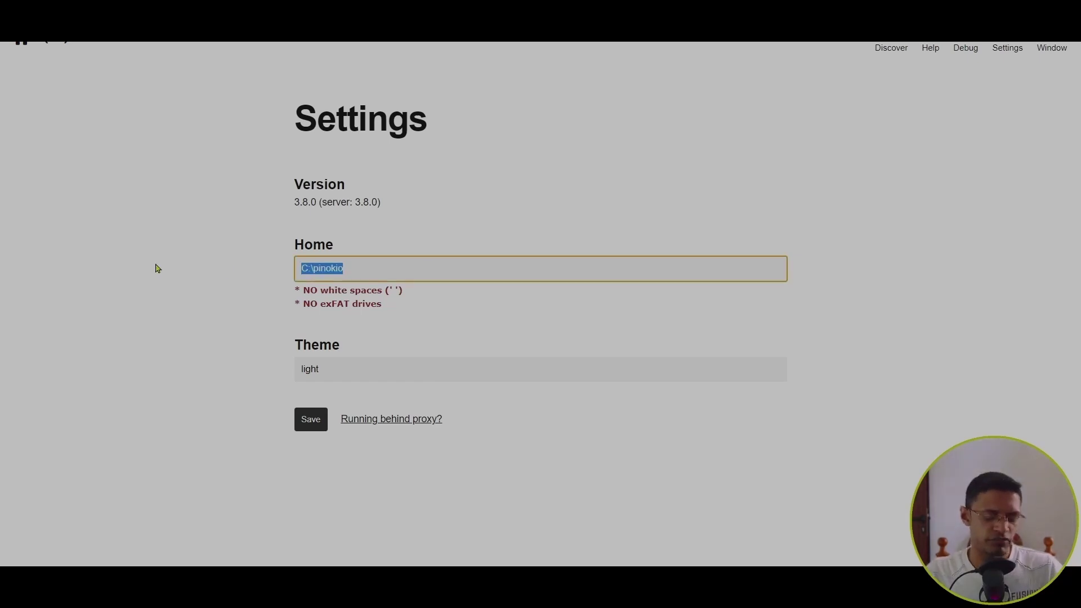
pyautogui.write('"C:\\AI"')
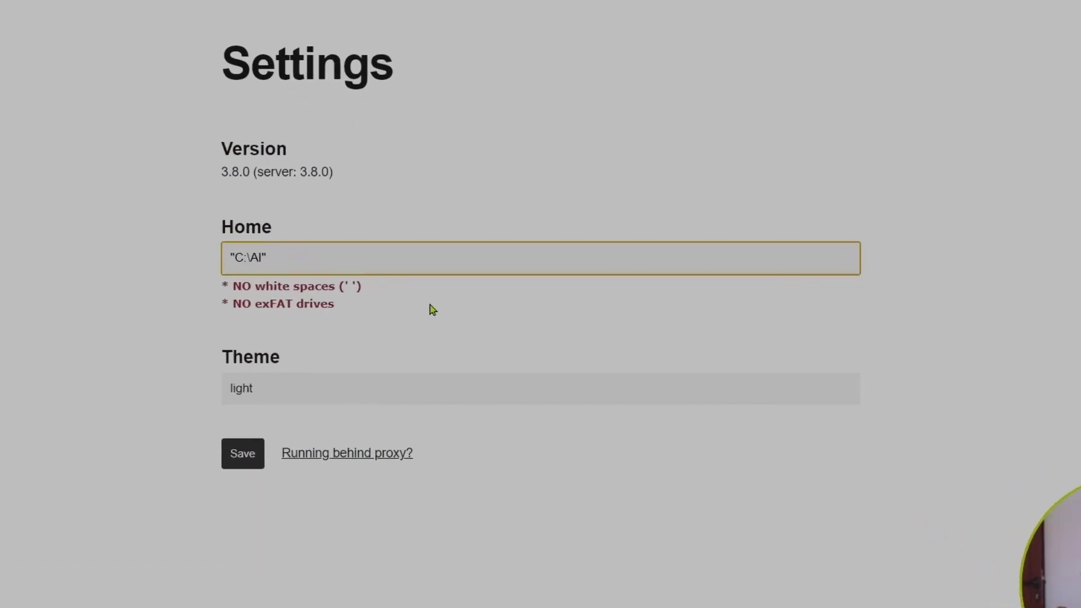
pyautogui.press('BackSpace')
pyautogui.press('Home')
pyautogui.press('Delete')
pyautogui.press('End')
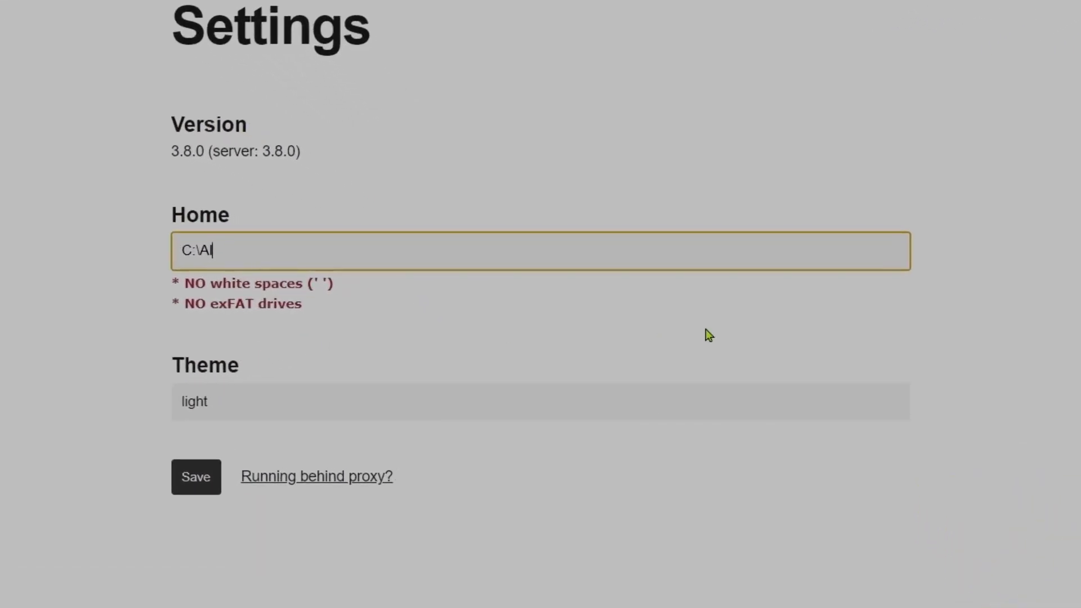
# Try an example user-folder path, then overwrite the Home field with C:\AI
pyautogui.press('BackSpace')
pyautogui.press('BackSpace')
pyautogui.write('users\\john doe\\')
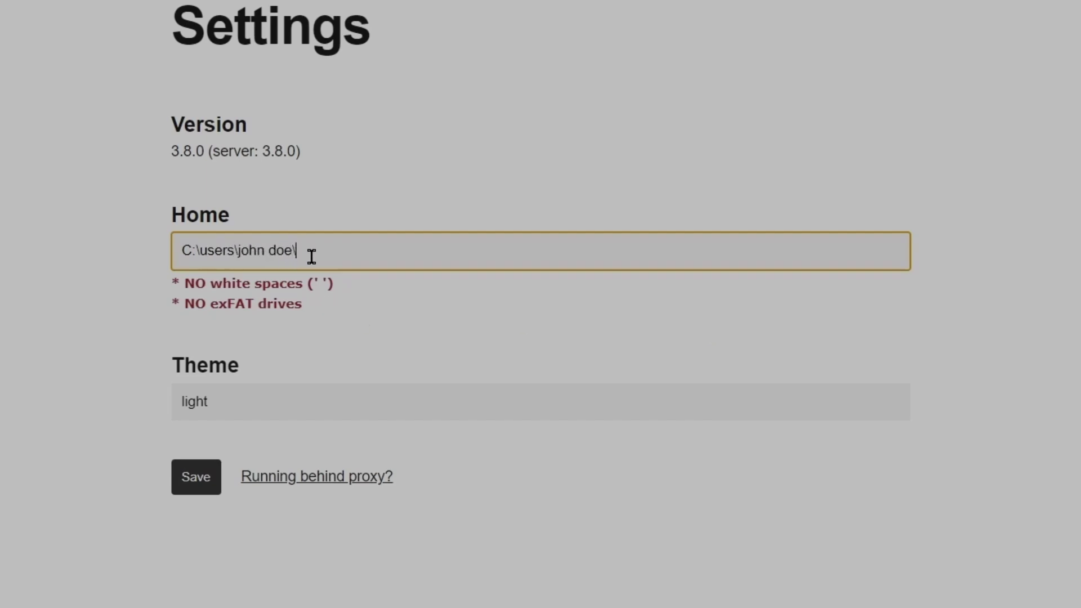
pyautogui.moveTo(257, 252); pyautogui.dragTo(379, 251)
pyautogui.click(378, 251)
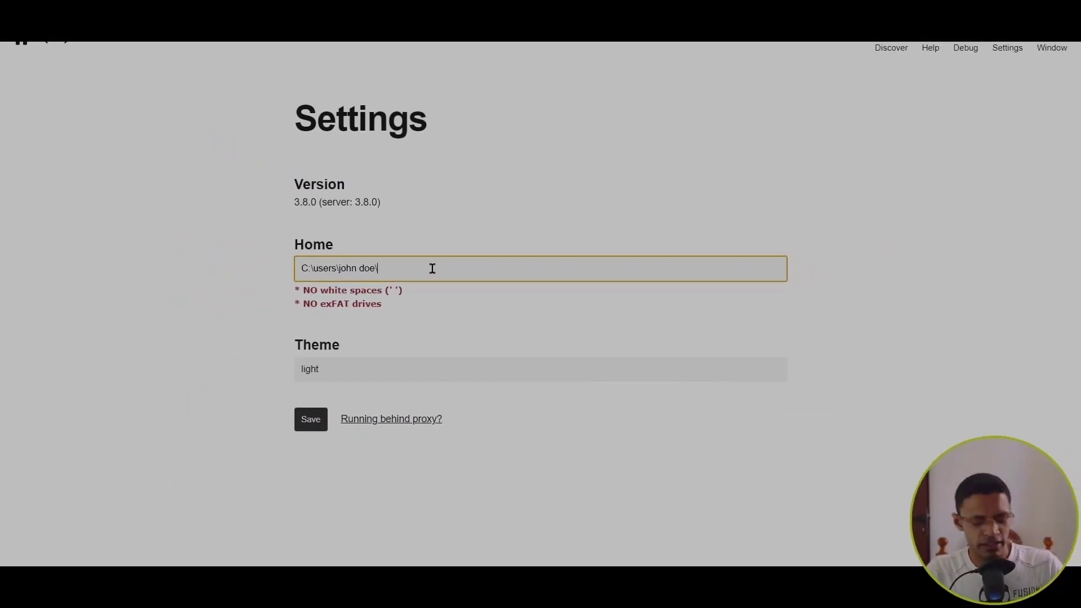
pyautogui.hotkey('ctrl', 'a')
pyautogui.write('C:\\AI')
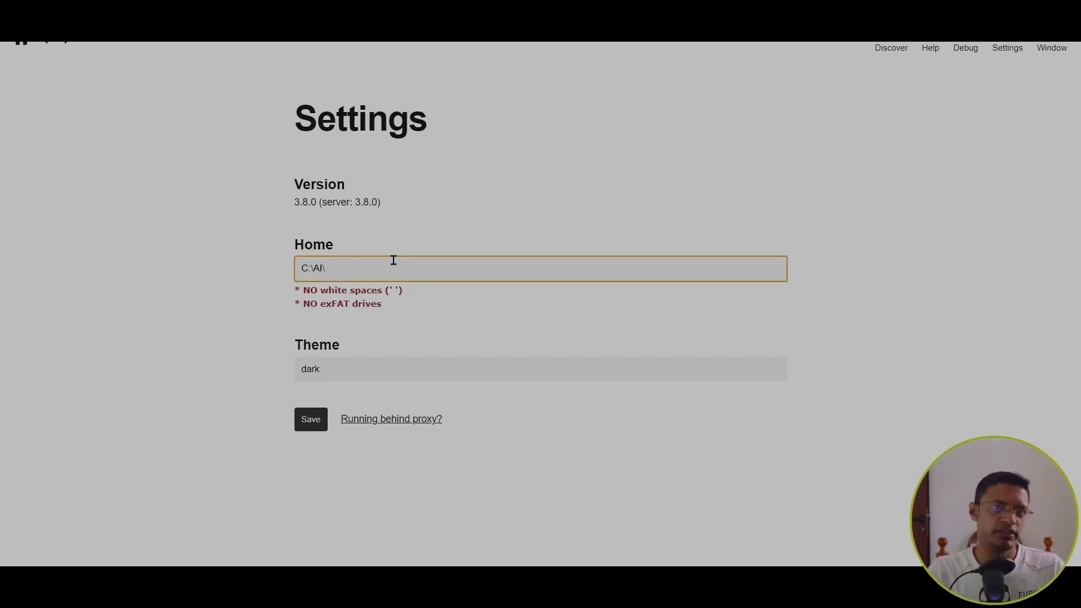
# Append pinokio so the Home field reads C:\AI\pinokio
pyautogui.write('pini')
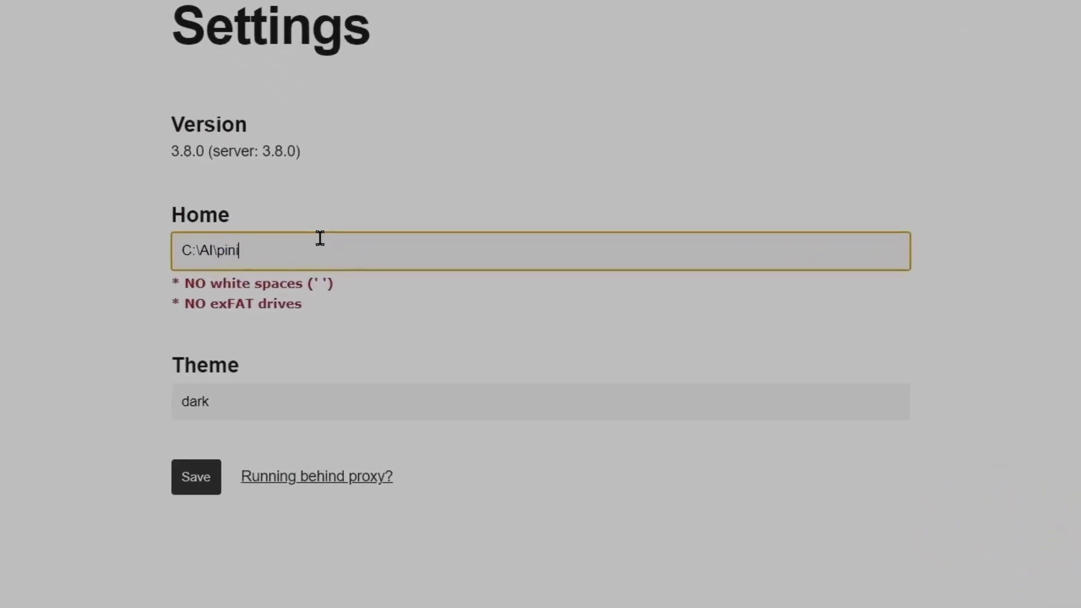
pyautogui.press('BackSpace')
pyautogui.write('okio')
pyautogui.doubleClick(252, 251)
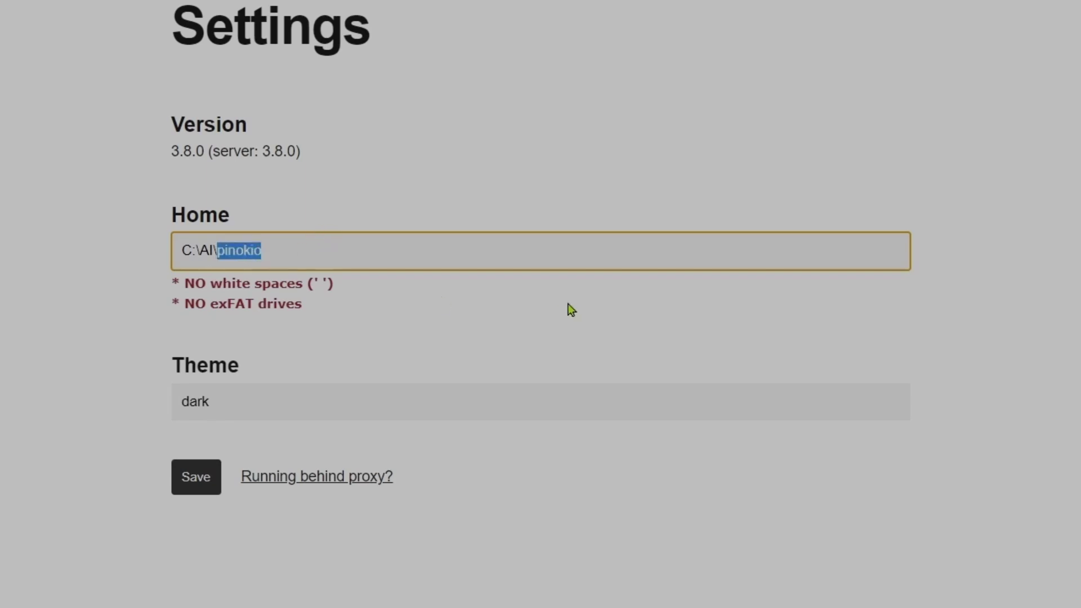
pyautogui.doubleClick(206, 250)
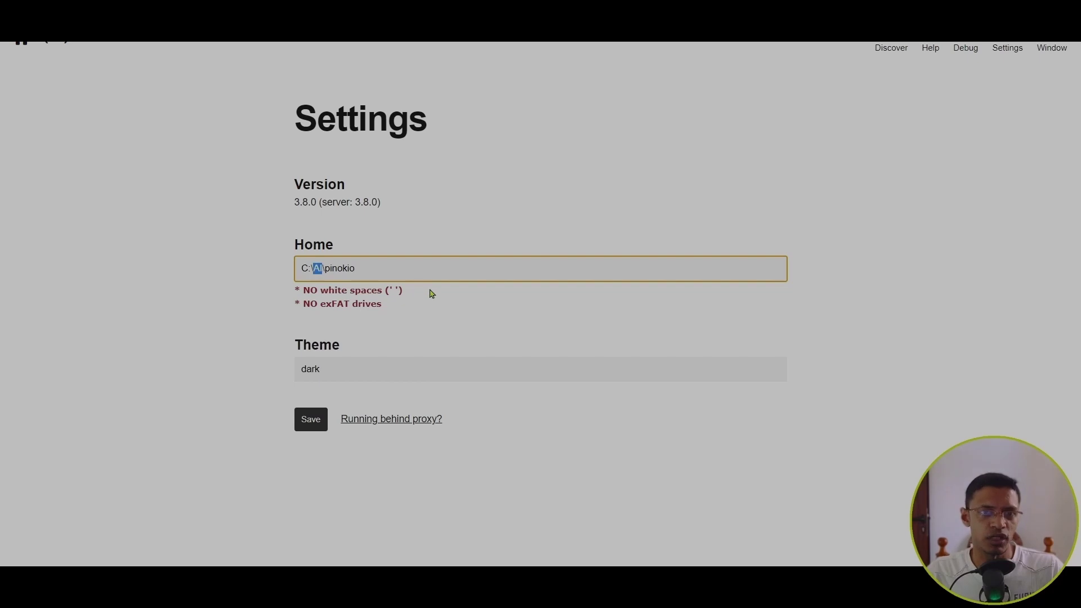
pyautogui.click(343, 268)
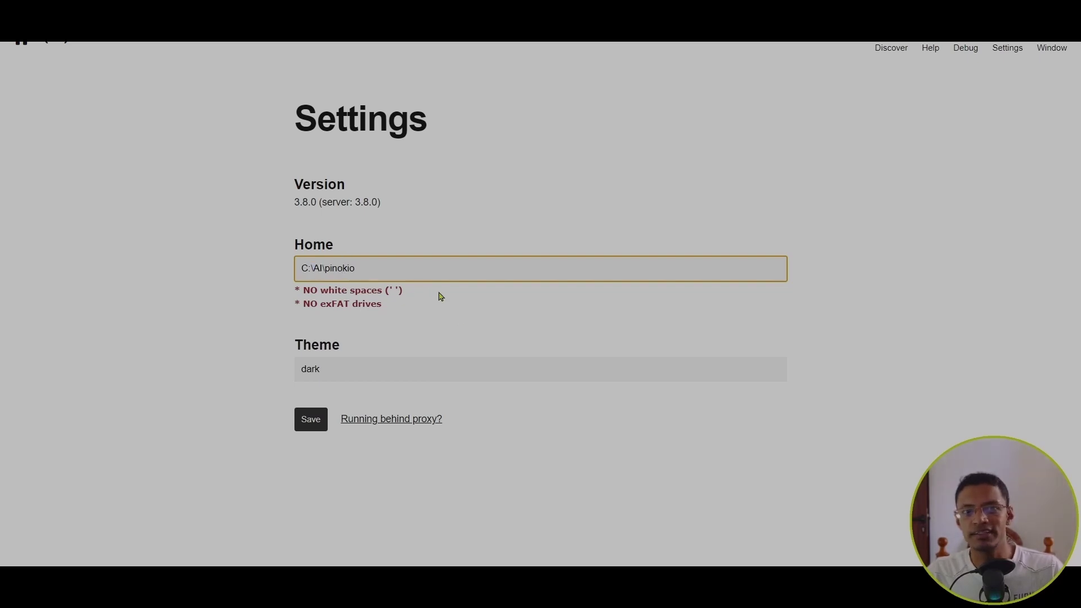
pyautogui.doubleClick(344, 269)
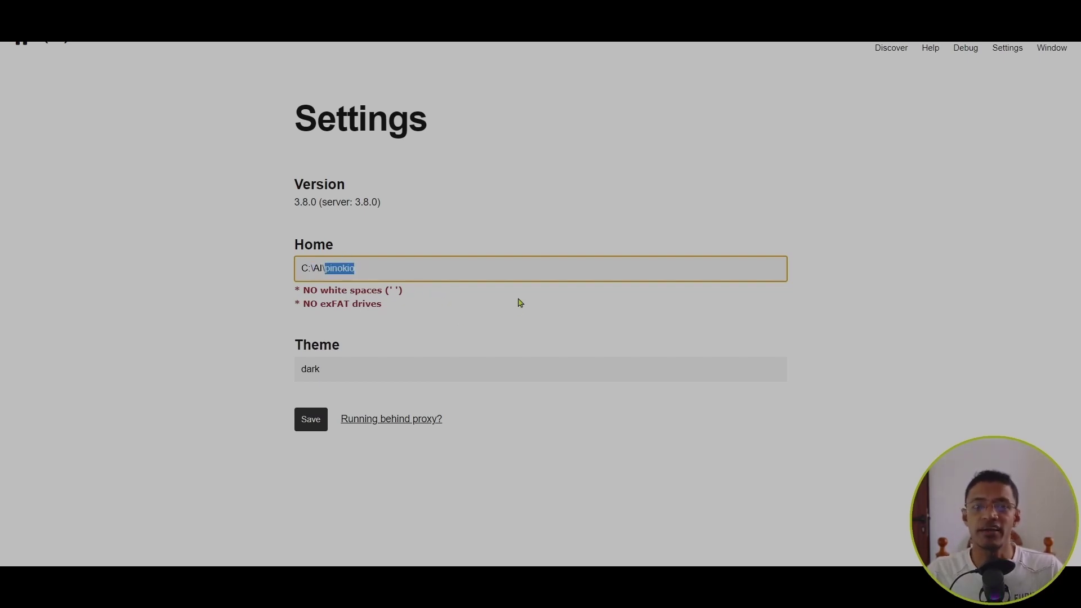
# Keep the dark theme and save the settings
pyautogui.click(335, 370)
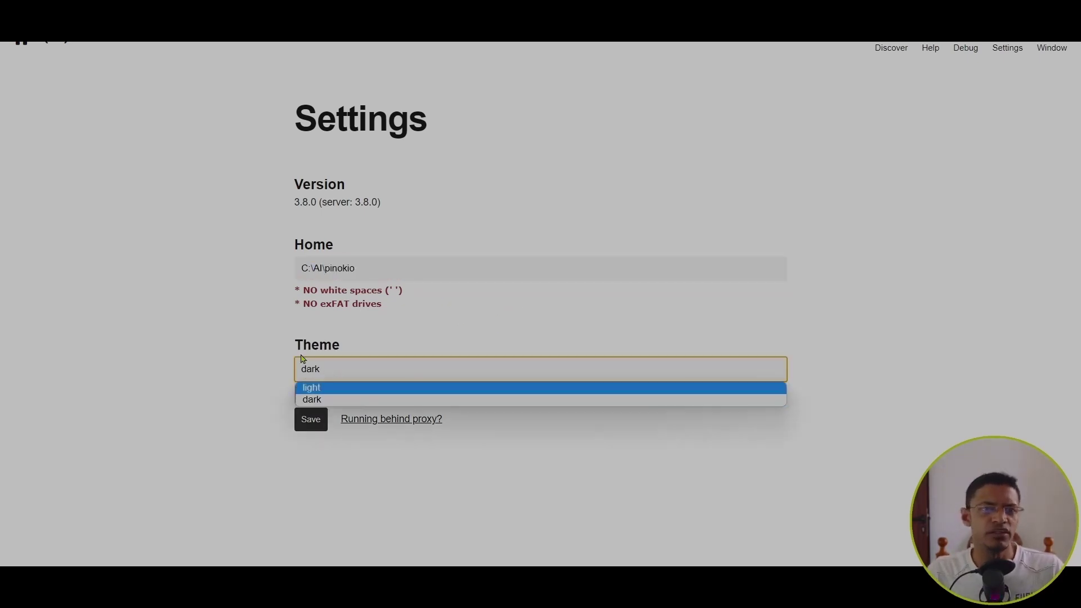
pyautogui.click(323, 403)
pyautogui.click(317, 426)
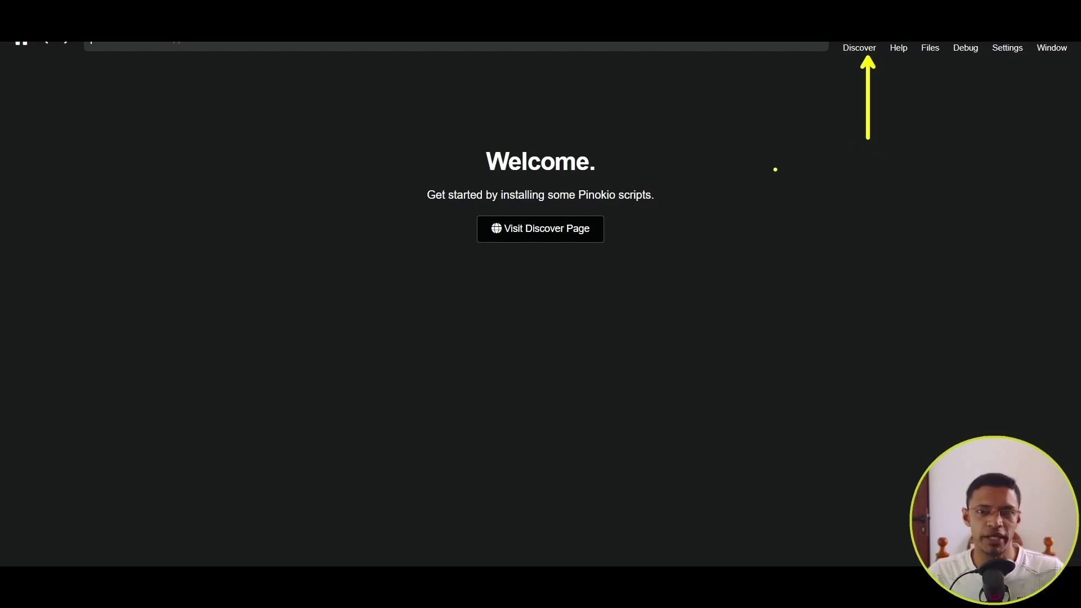
# Go to the Discover page and point out the FramePack app
pyautogui.click(548, 239)
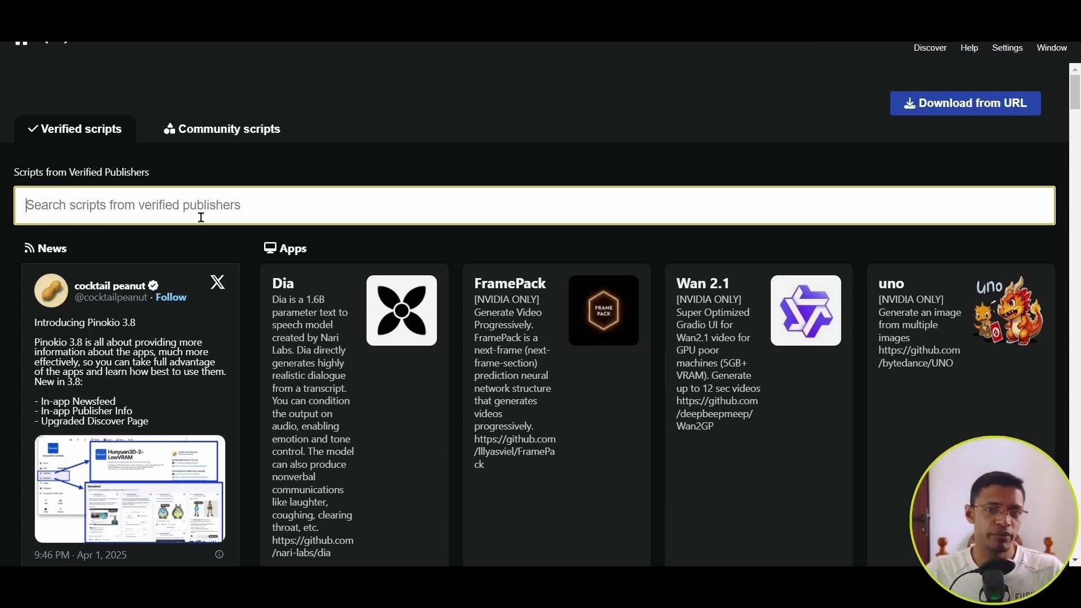
pyautogui.moveTo(601, 264)
pyautogui.mouseDown()
pyautogui.moveTo(476, 282)
pyautogui.moveTo(520, 511)
pyautogui.moveTo(674, 385)
pyautogui.moveTo(569, 247)
pyautogui.mouseUp()
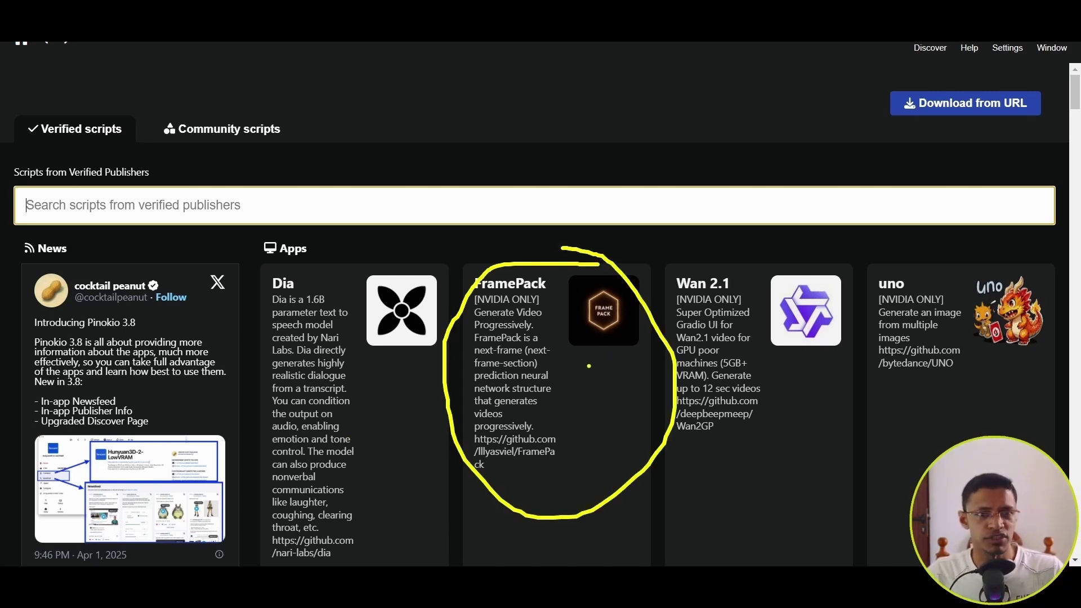
pyautogui.press('Escape')
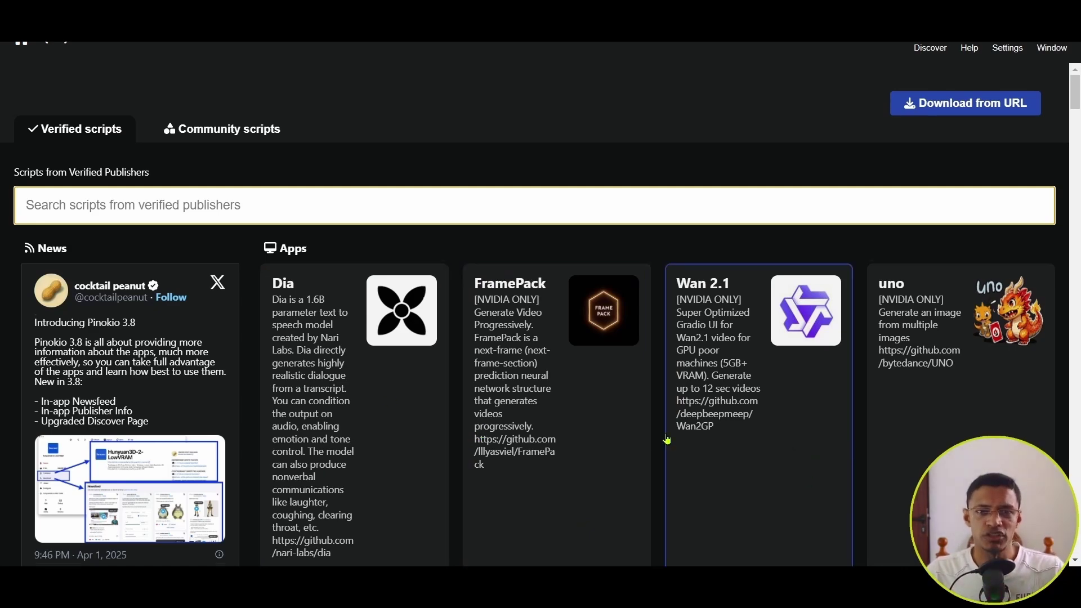
# Search the verified scripts for framepack and open the FramePack card
pyautogui.scroll(-8, 668, 440)
pyautogui.scroll(8, 670, 442)
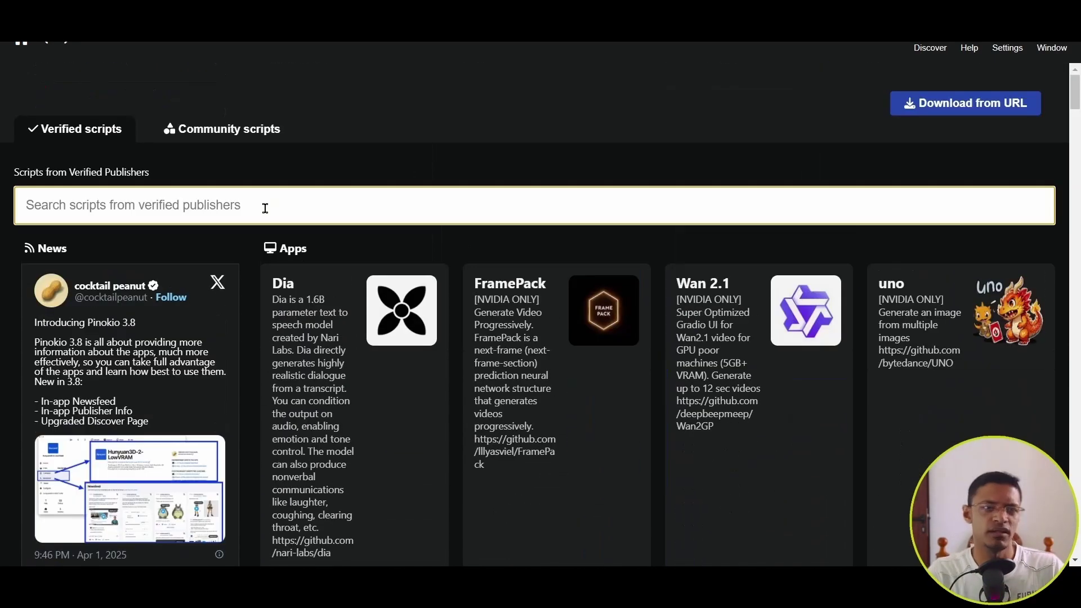
pyautogui.write('frame')
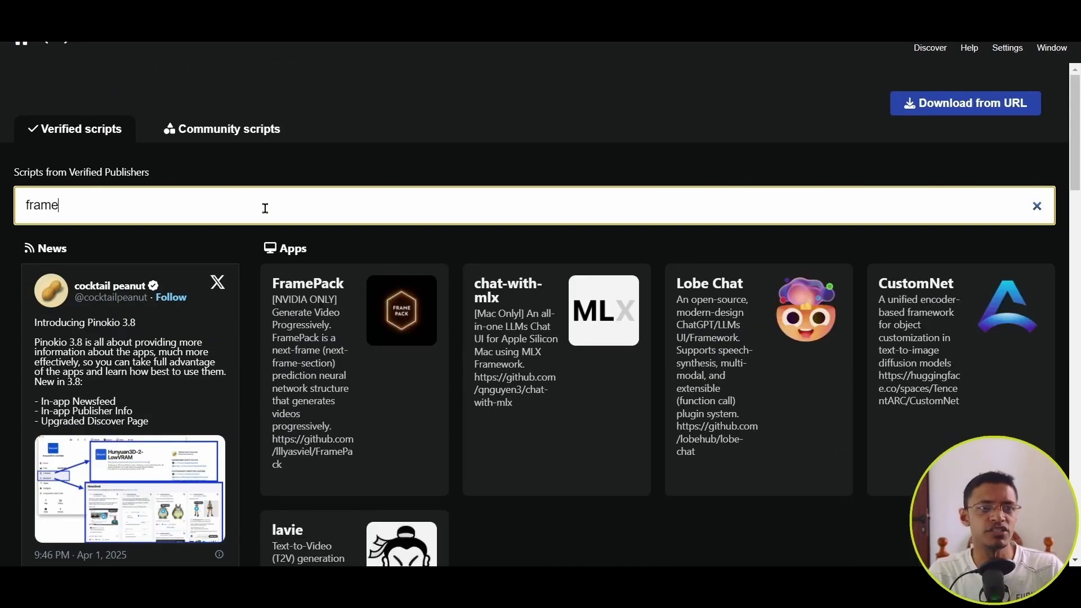
pyautogui.write('pack')
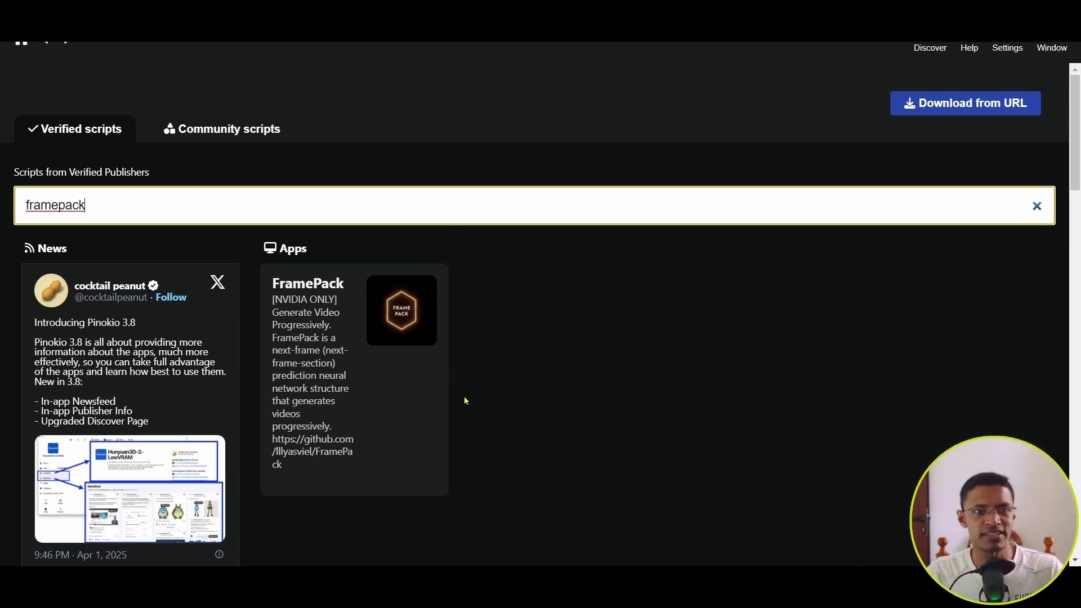
pyautogui.click(380, 367)
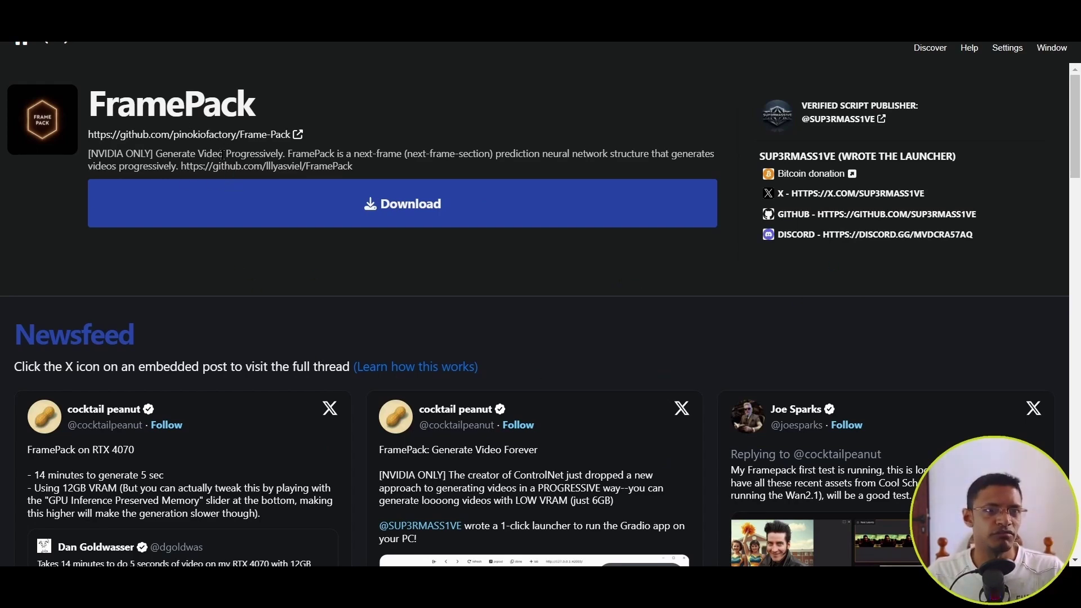
# Point out the FramePack script's verified publisher
pyautogui.moveTo(787, 95); pyautogui.dragTo(663, 48)
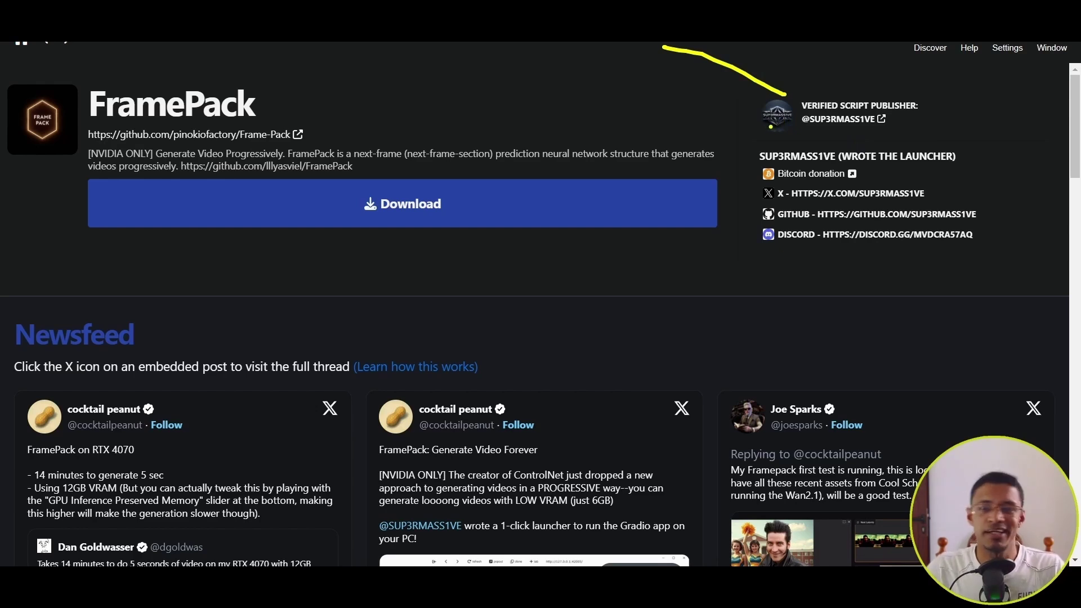
pyautogui.click(502, 215)
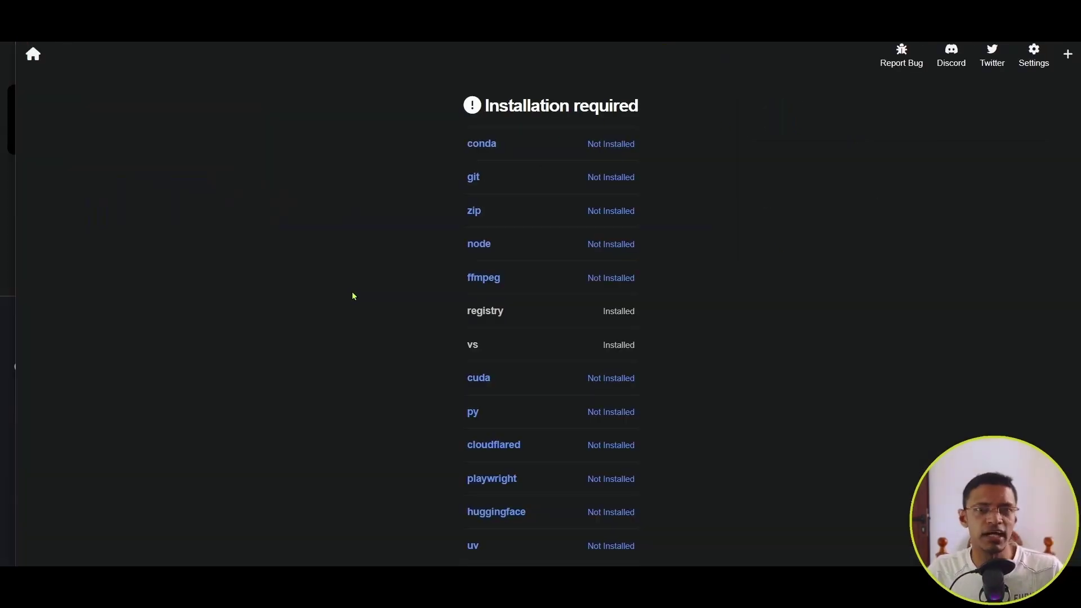
pyautogui.moveTo(501, 119); pyautogui.dragTo(707, 120)
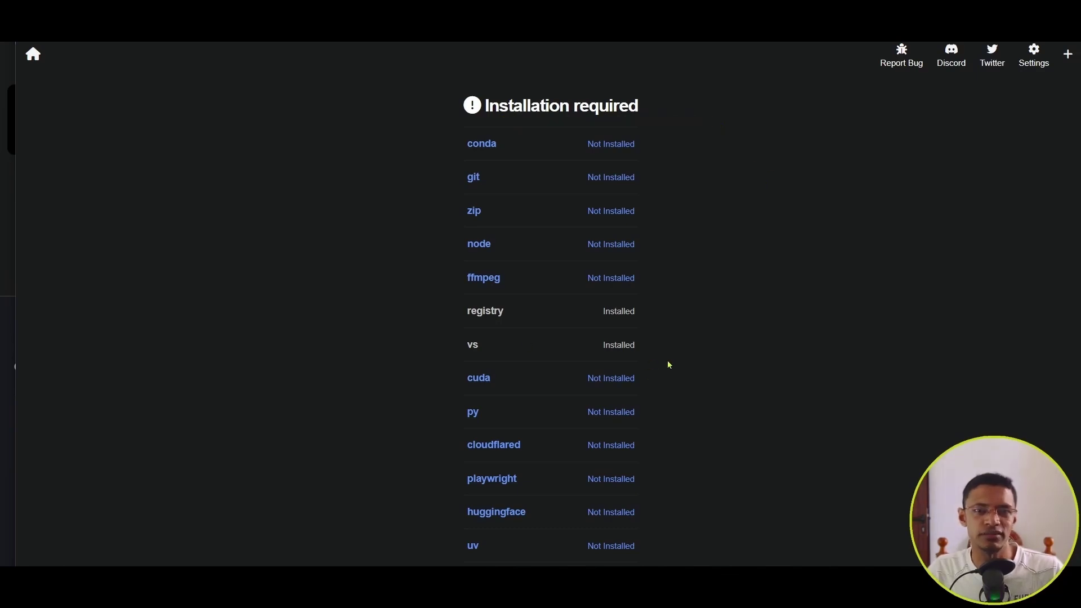
pyautogui.moveTo(655, 350); pyautogui.dragTo(580, 349)
pyautogui.scroll(-1, 749, 408)
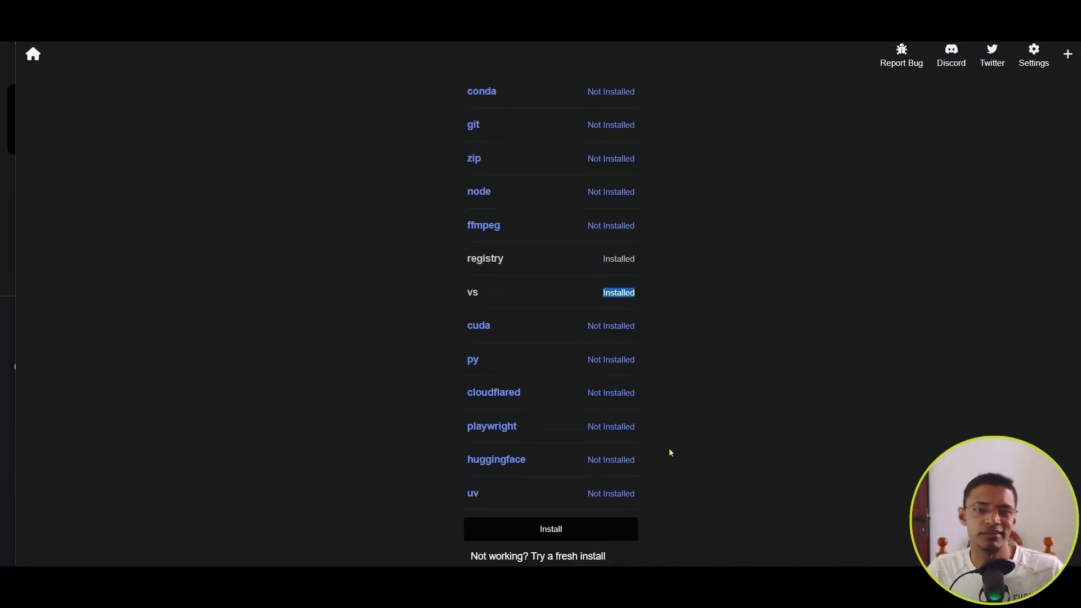
pyautogui.scroll(1, 714, 355)
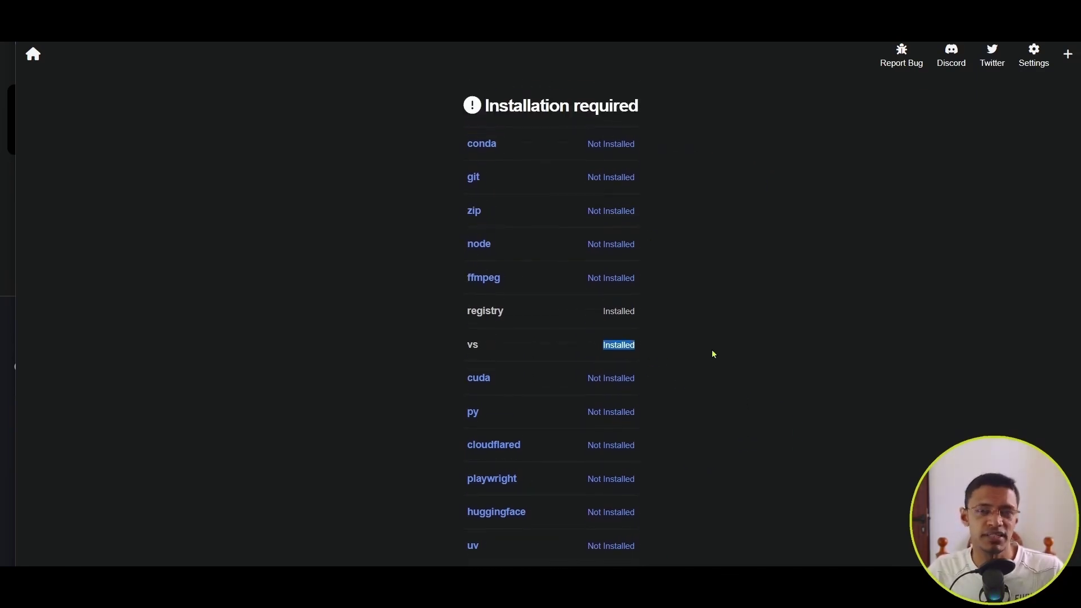
pyautogui.scroll(-1, 712, 353)
pyautogui.click(712, 362)
pyautogui.scroll(1, 822, 405)
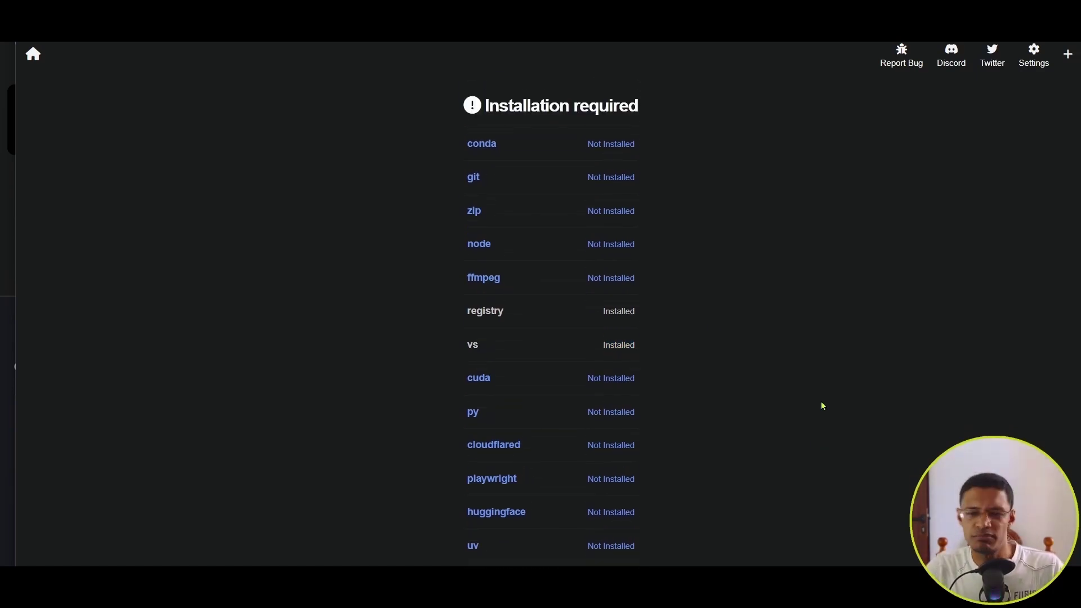